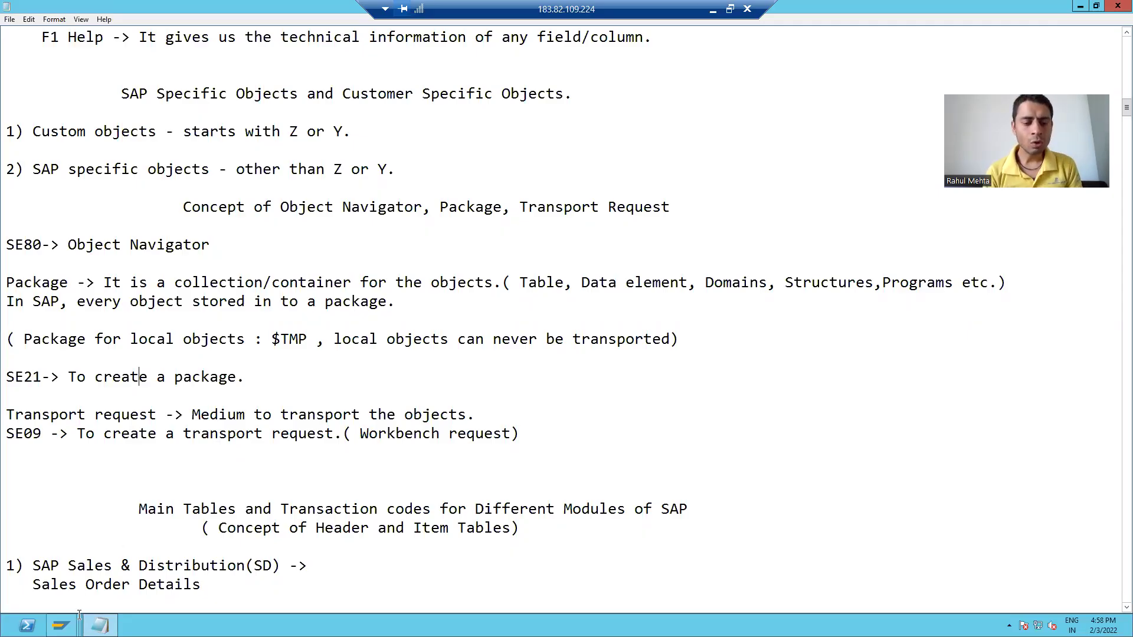
Find and highlight the SE09 transaction code in the notes
{"action": "left_click", "coordinate": [61, 625]}
{"action": "left_click", "coordinate": [182, 571]}
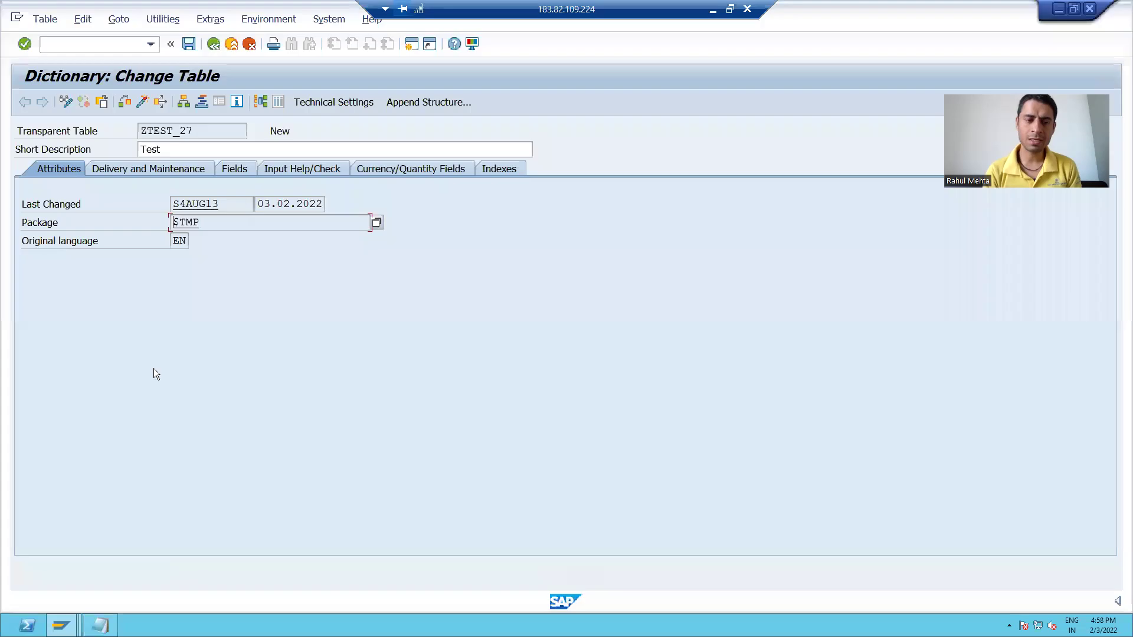
{"action": "left_click", "coordinate": [80, 47]}
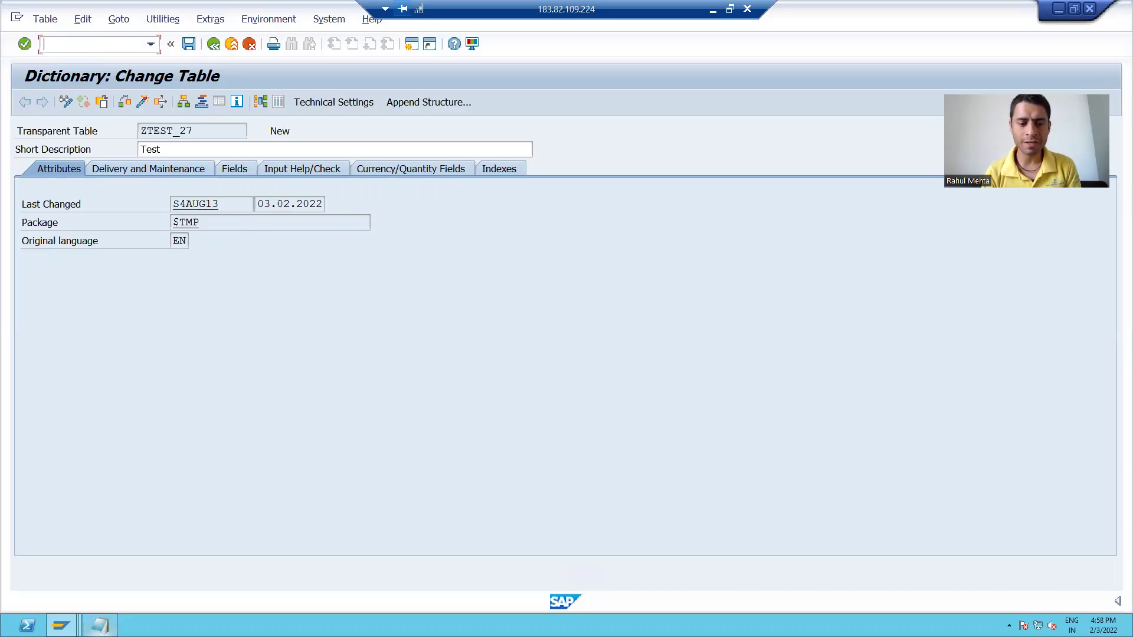
{"action": "left_click", "coordinate": [107, 620]}
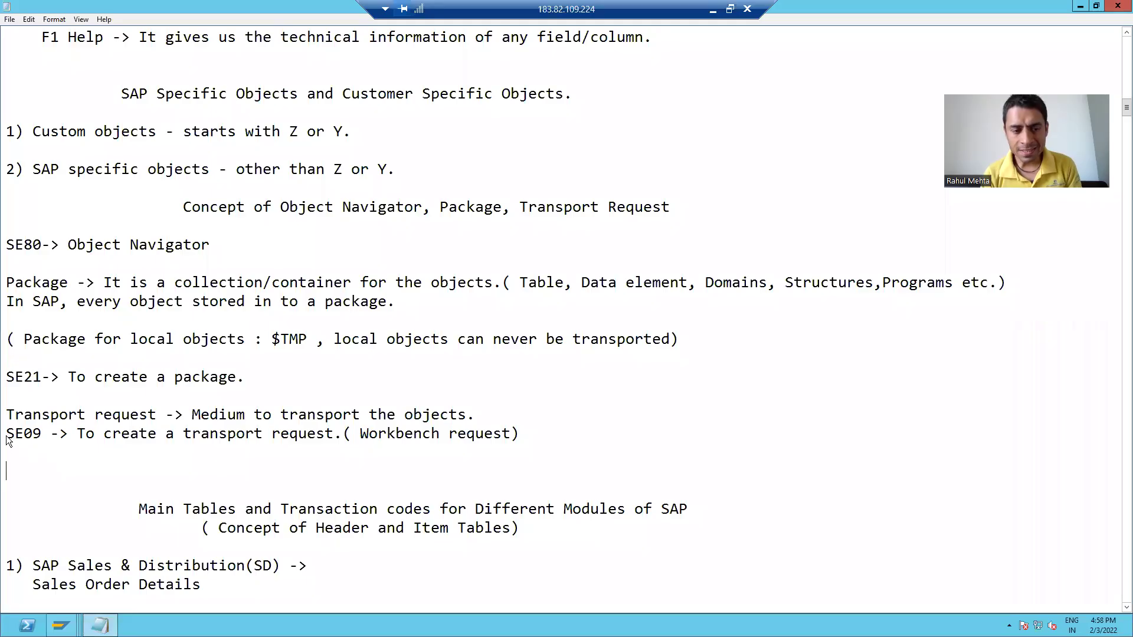
{"action": "left_click_drag", "start_coordinate": [6, 434], "coordinate": [44, 437]}
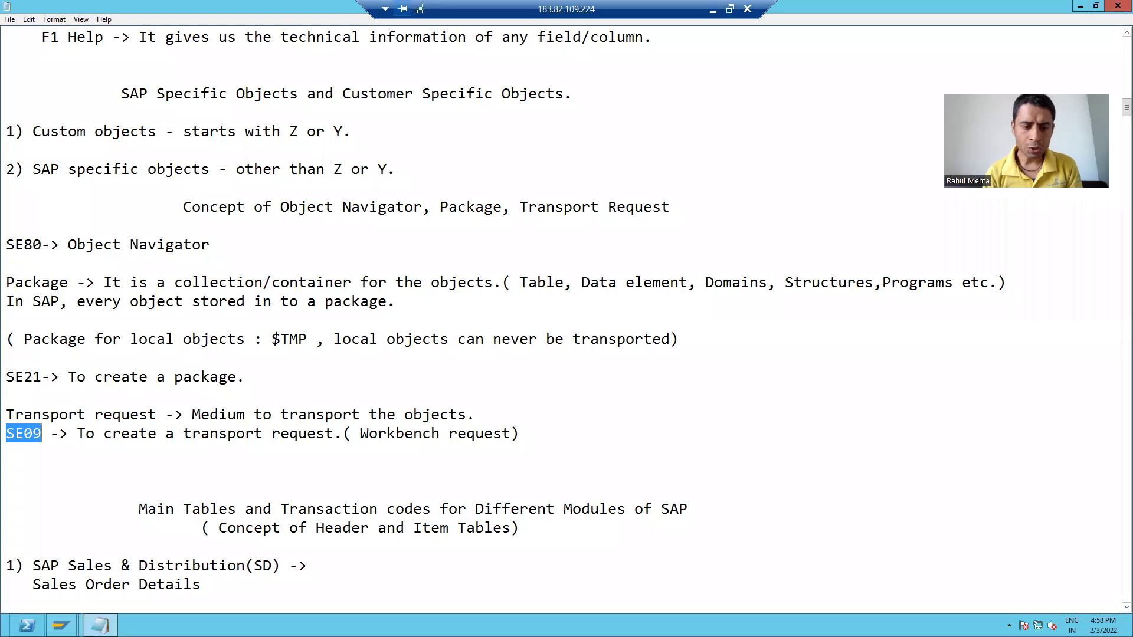
From the table display window, go to the Transport Organizer with /nse09
{"action": "left_click", "coordinate": [69, 623]}
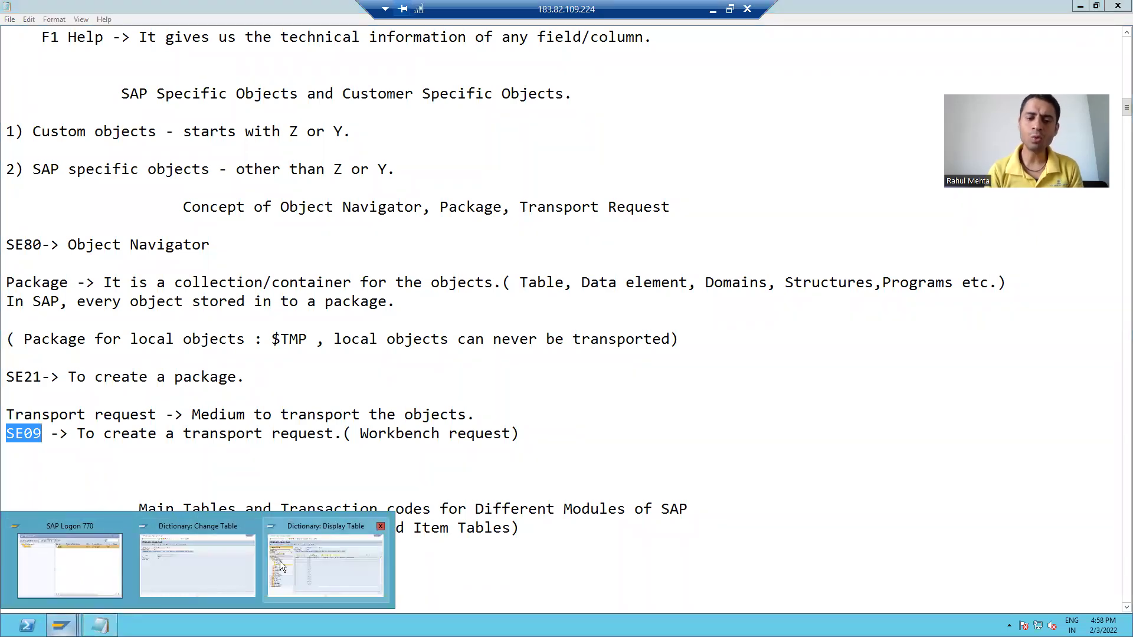
{"action": "left_click", "coordinate": [280, 560]}
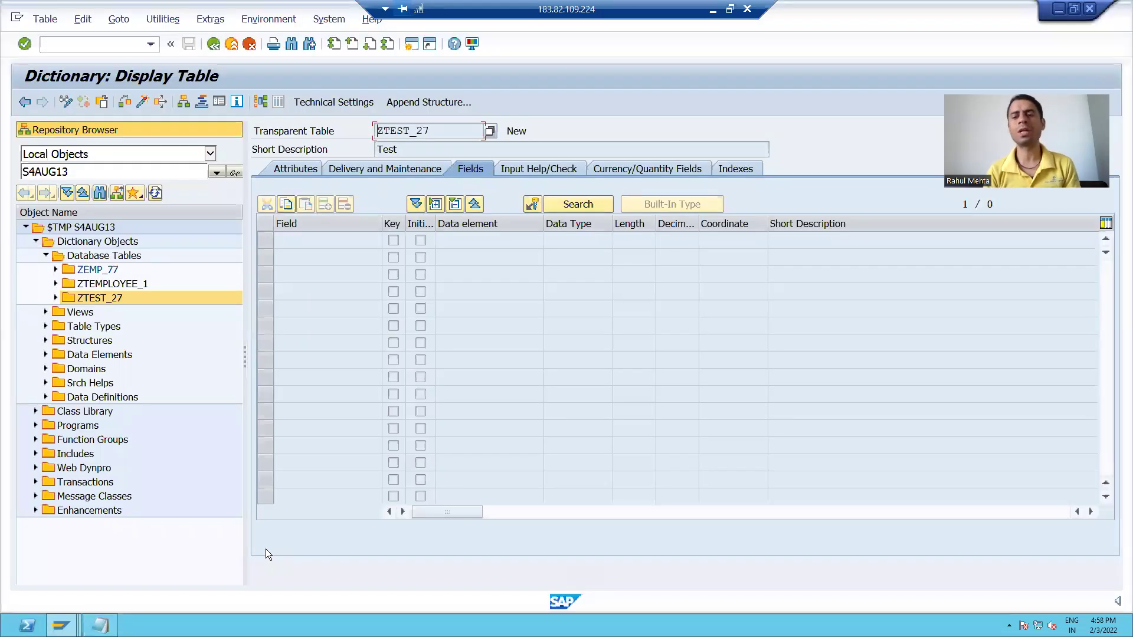
{"action": "left_click", "coordinate": [59, 43]}
{"action": "type", "text": "/n"}
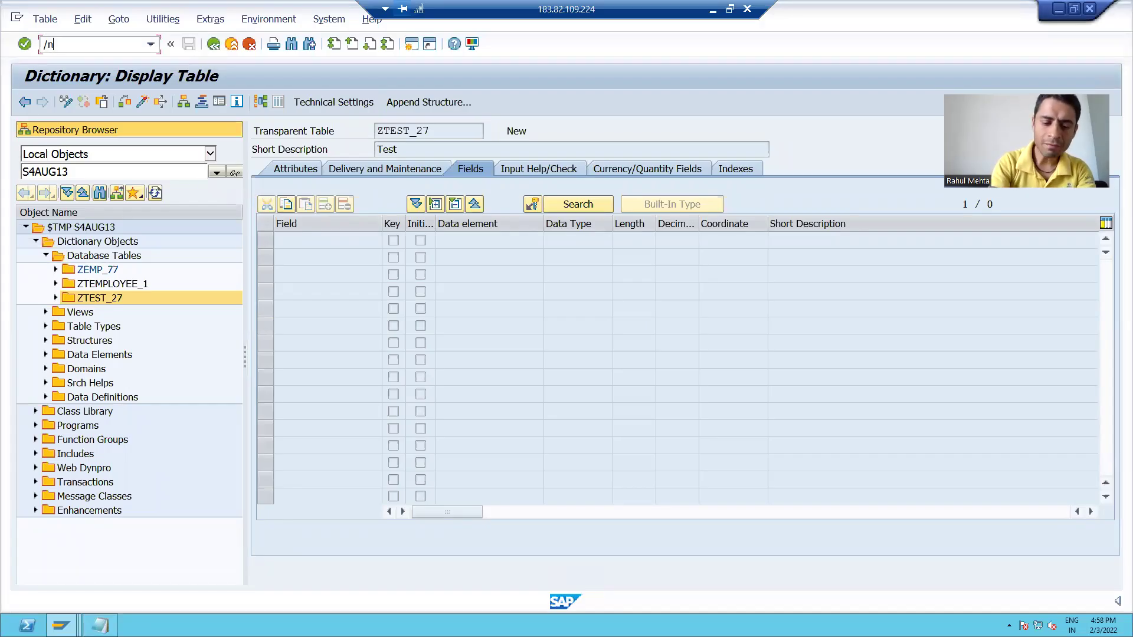
{"action": "type", "text": "se09"}
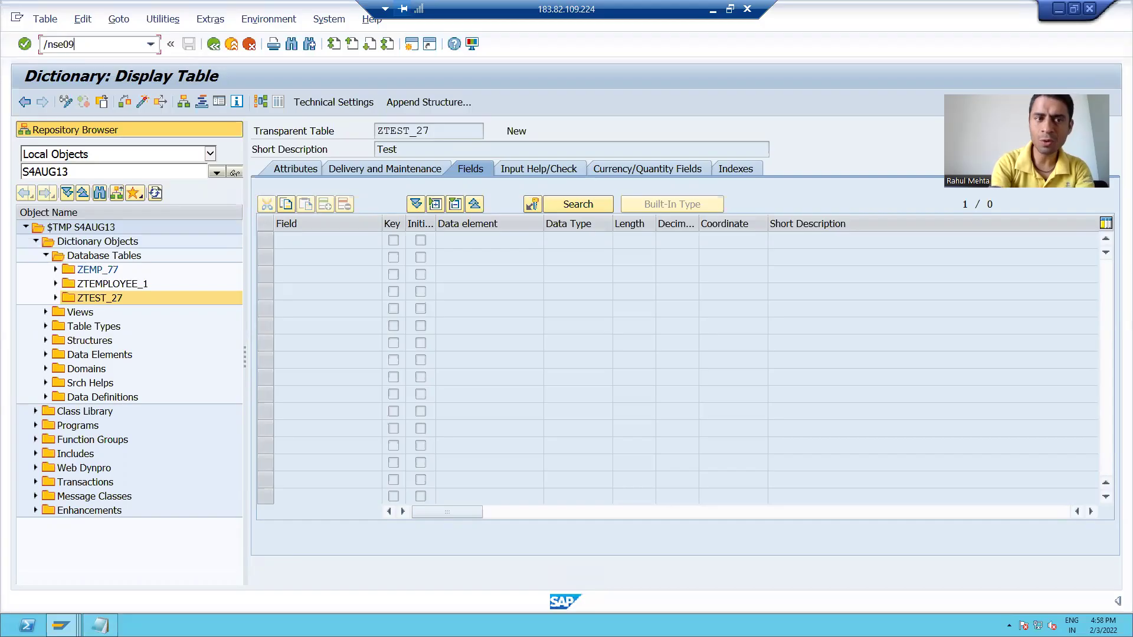
{"action": "key", "text": "Return"}
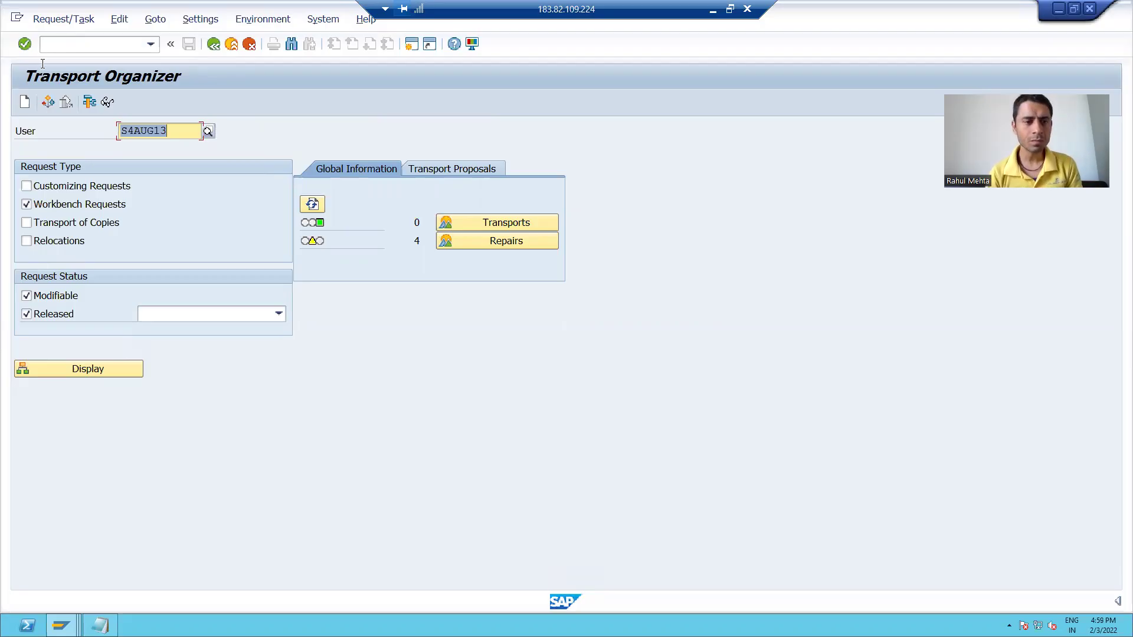
Create a new request of type Workbench request and begin its short description
{"action": "left_click", "coordinate": [25, 104]}
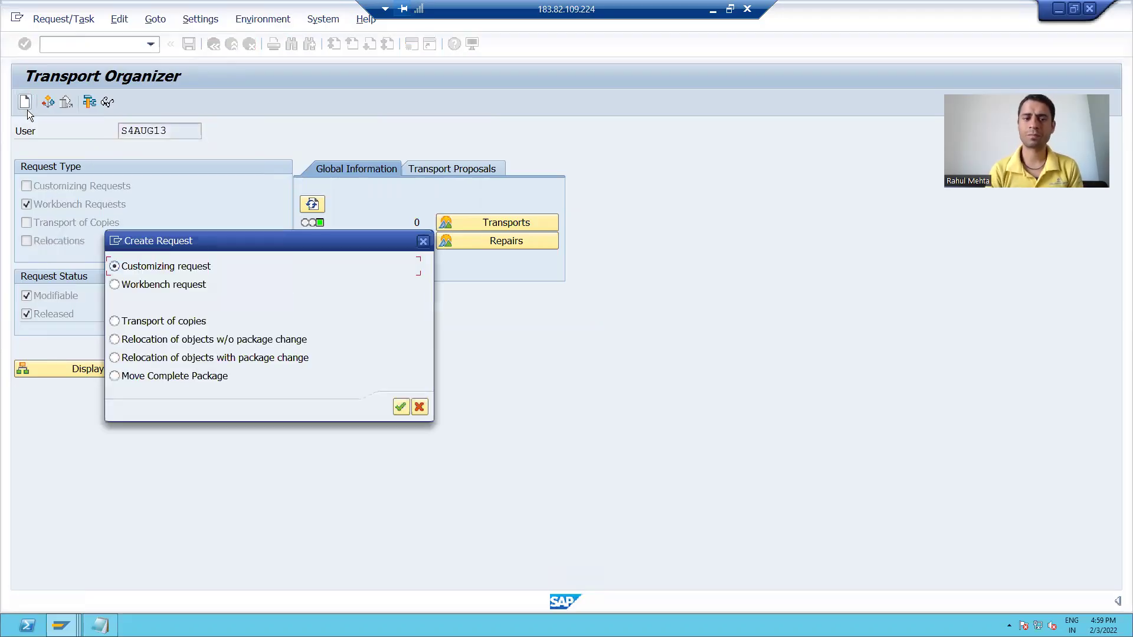
{"action": "left_click_drag", "start_coordinate": [191, 242], "coordinate": [325, 147]}
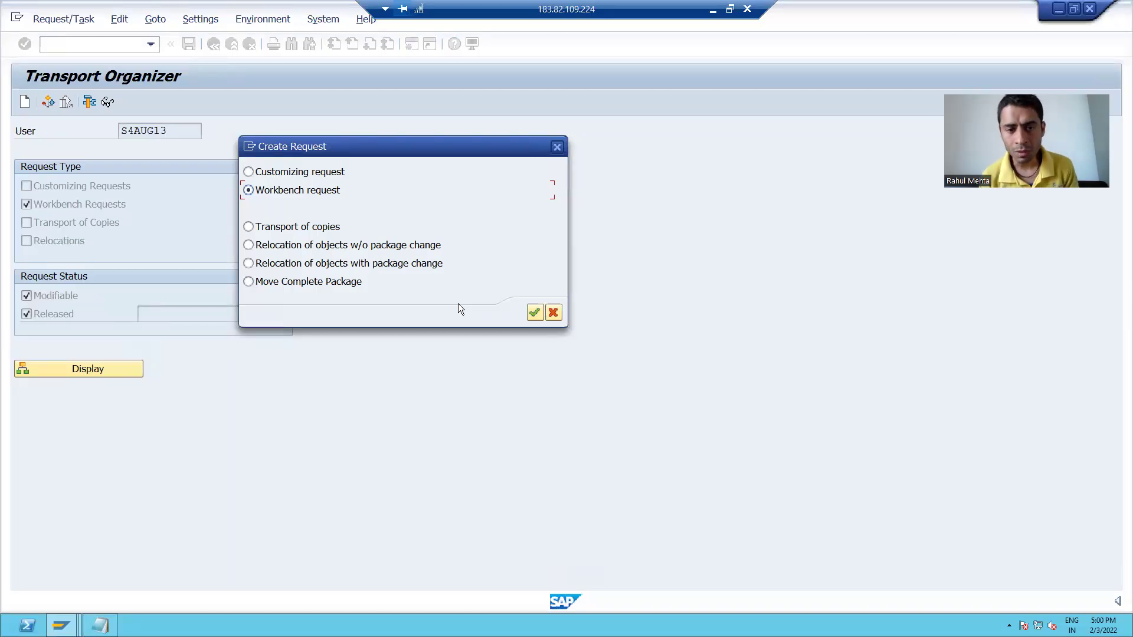
{"action": "left_click", "coordinate": [533, 310]}
{"action": "left_click_drag", "start_coordinate": [342, 183], "coordinate": [374, 142]}
{"action": "left_click", "coordinate": [229, 191]}
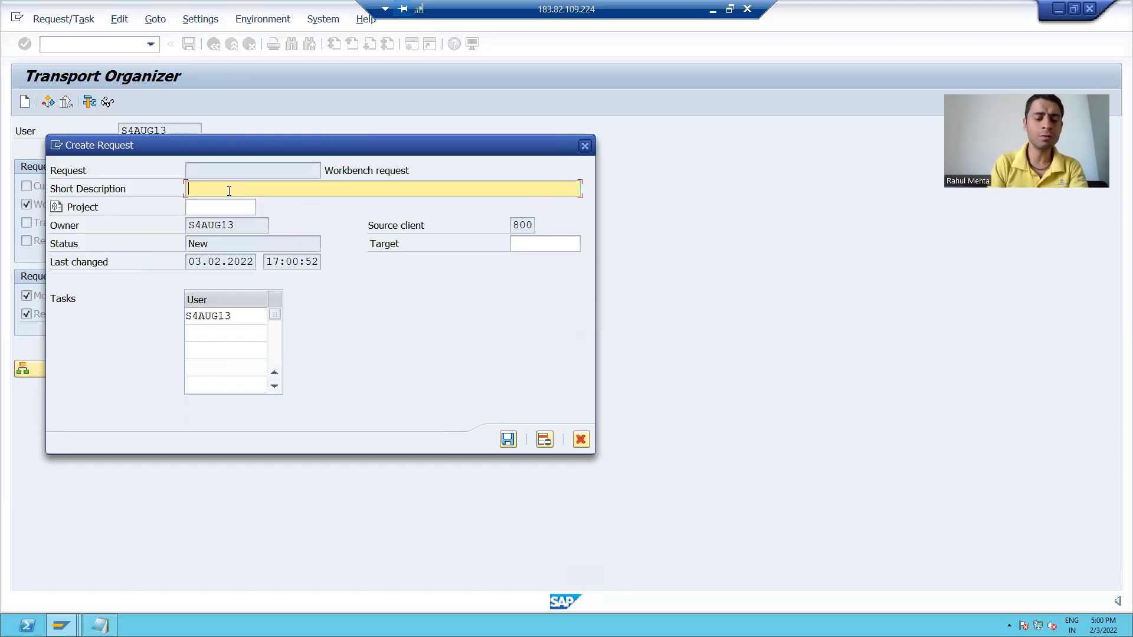
Describe the request as 'Development Objects' plus the user id in brackets, and save
{"action": "type", "text": "De"}
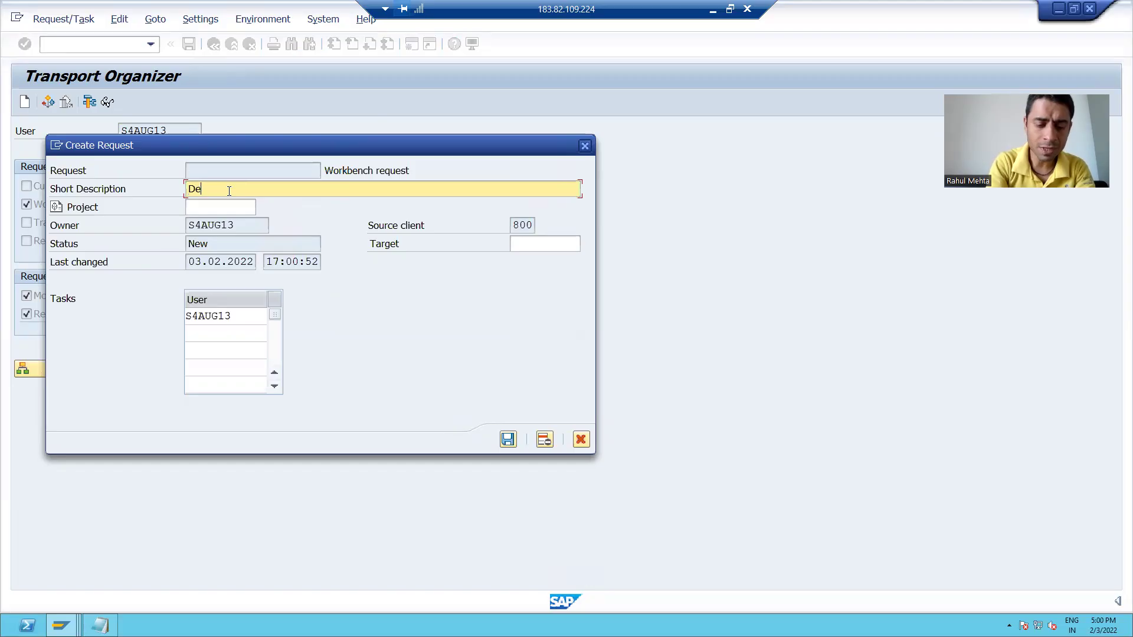
{"action": "type", "text": "velopment "}
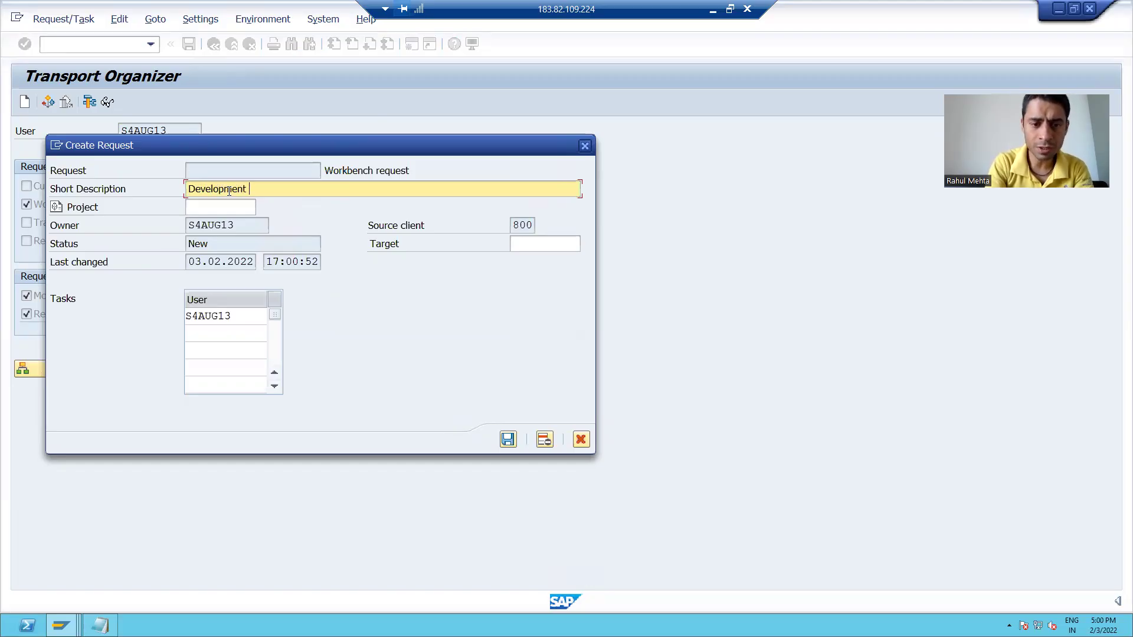
{"action": "type", "text": "Objects"}
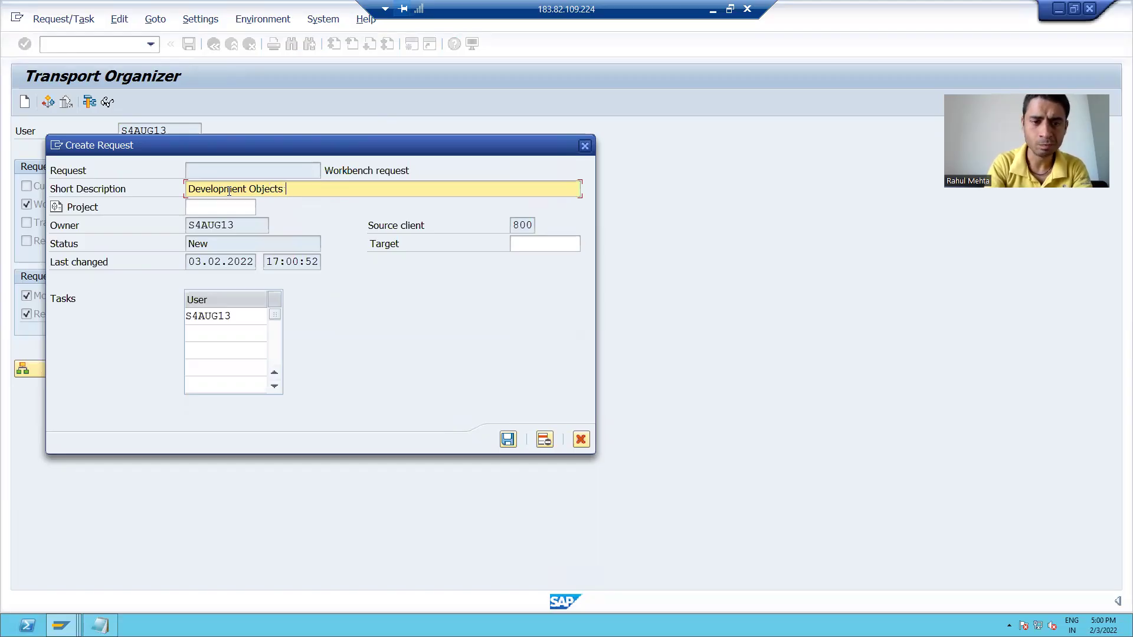
{"action": "type", "text": " :"}
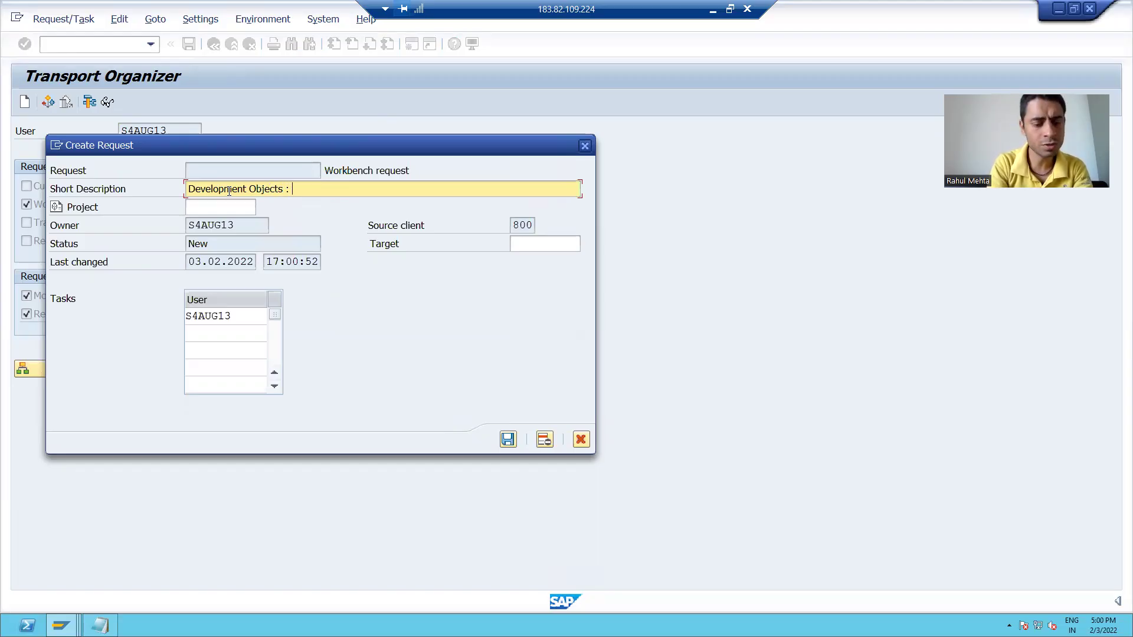
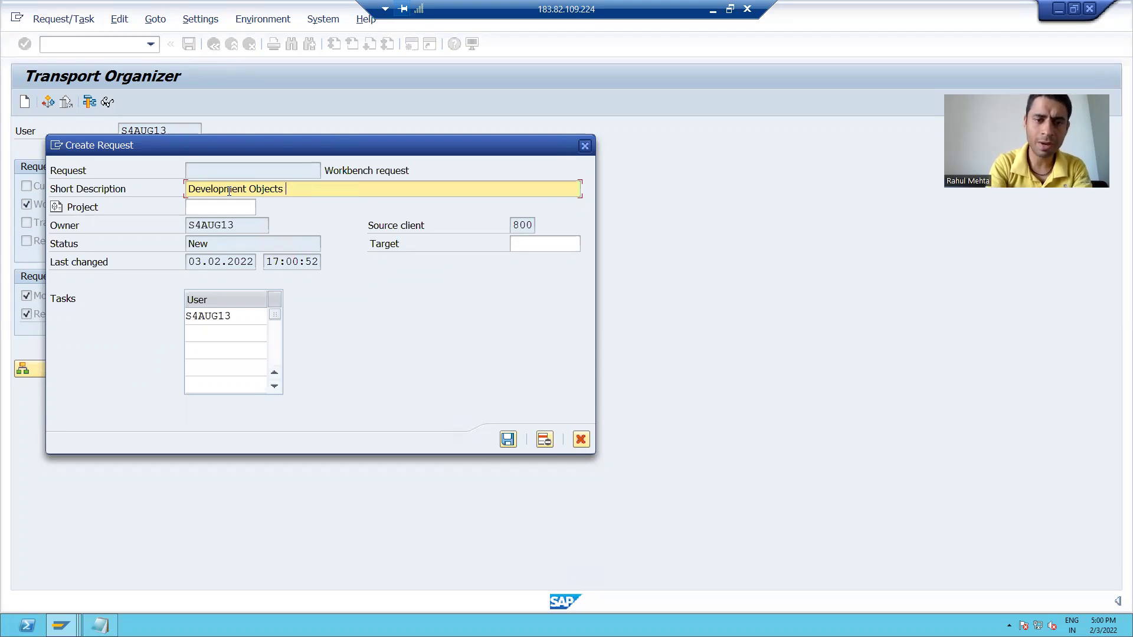
{"action": "type", "text": "( "}
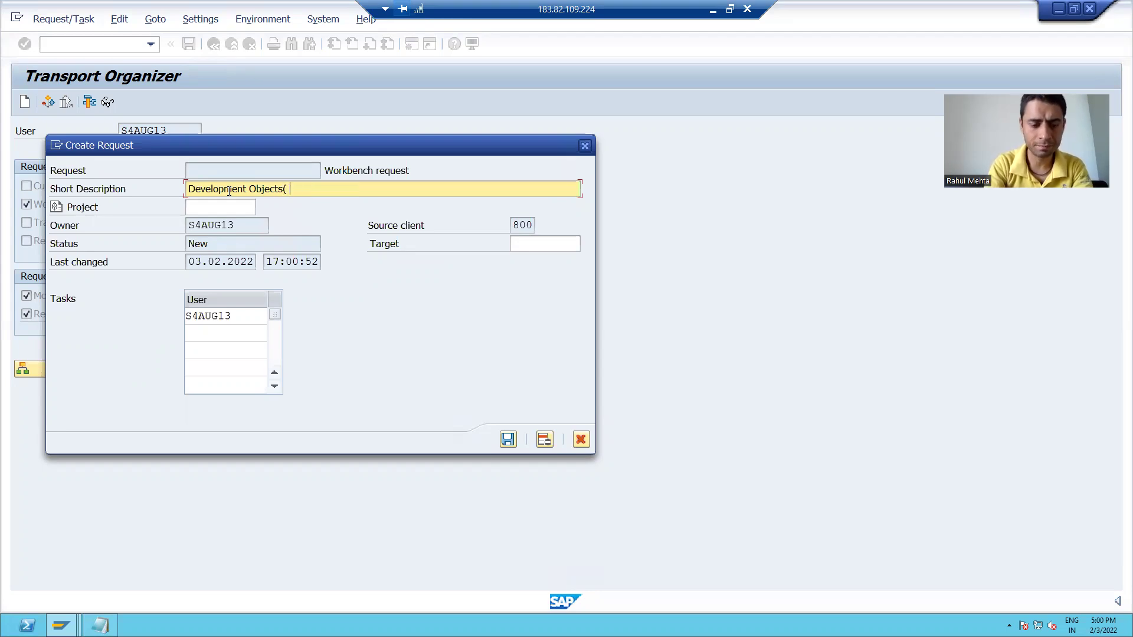
{"action": "type", "text": "S4AUG1"}
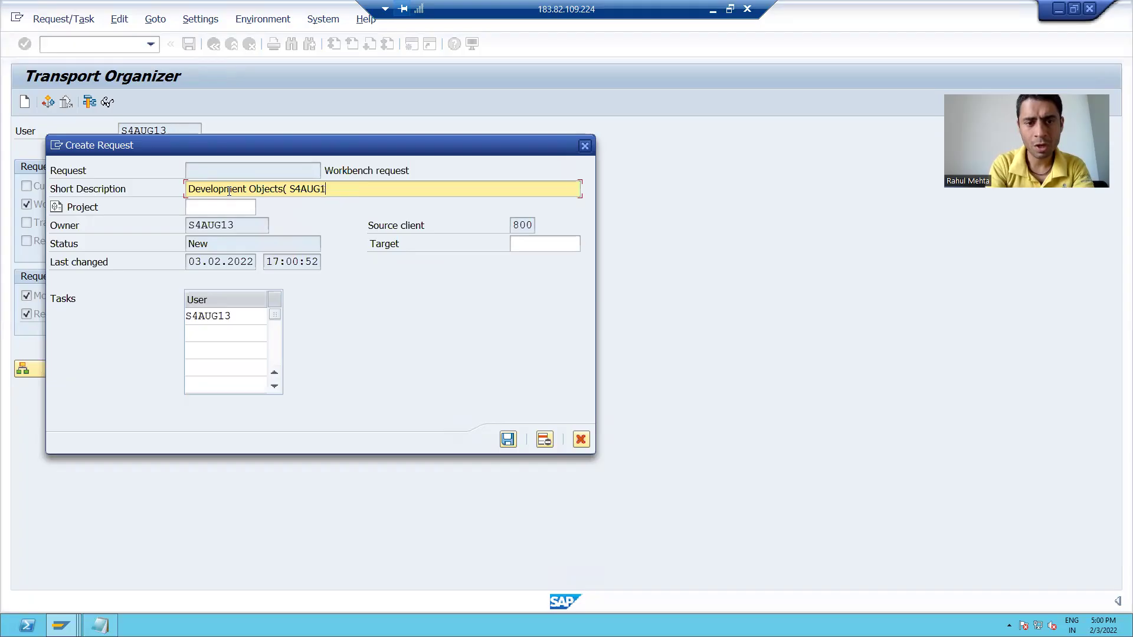
{"action": "type", "text": "3)"}
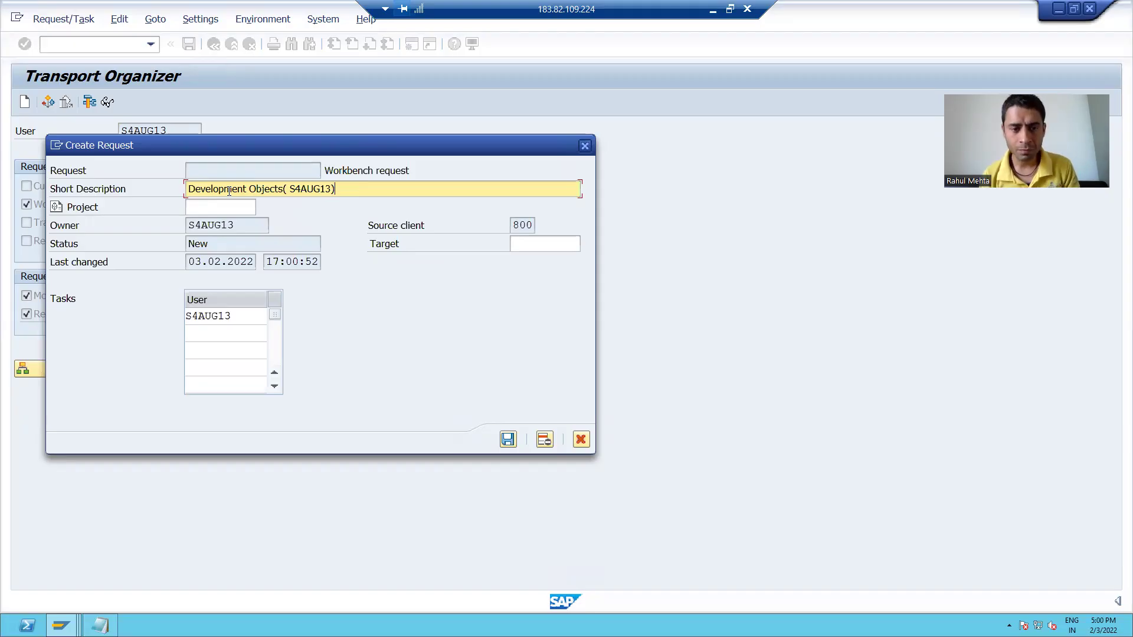
{"action": "left_click", "coordinate": [508, 440]}
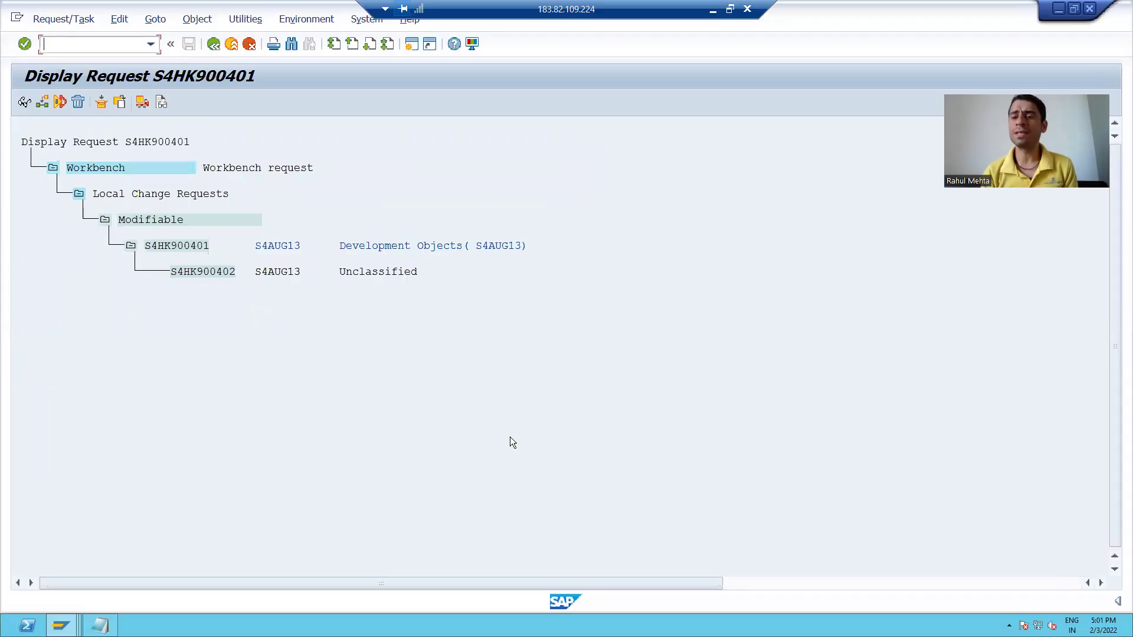
Mark the new request number S4HK900401 on the request display
{"action": "left_click", "coordinate": [147, 246]}
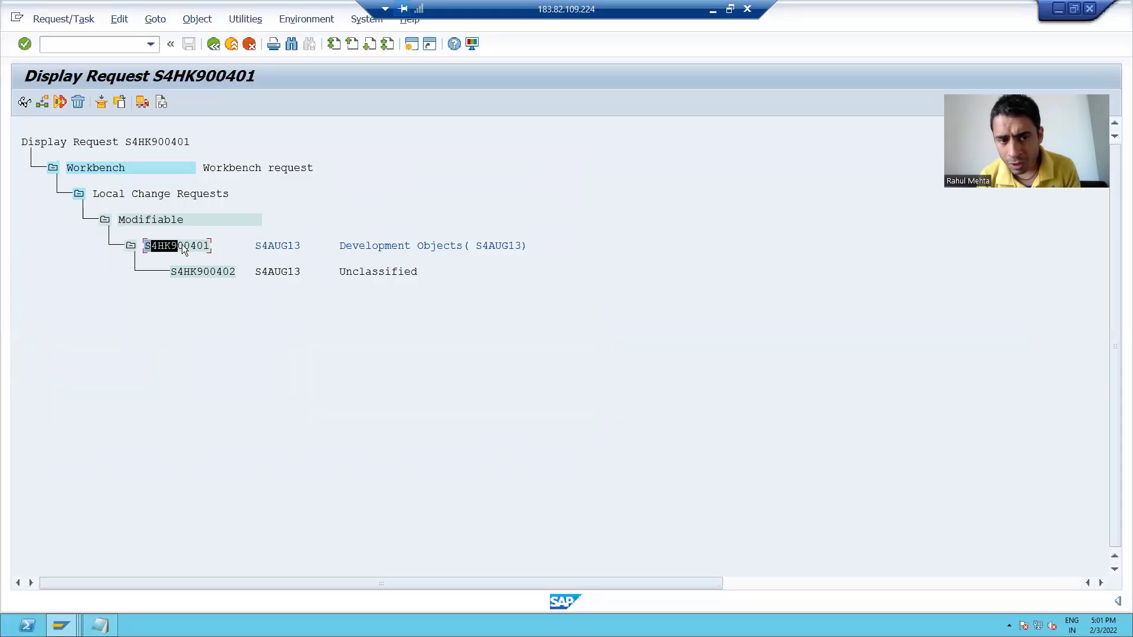
{"action": "left_click", "coordinate": [147, 246]}
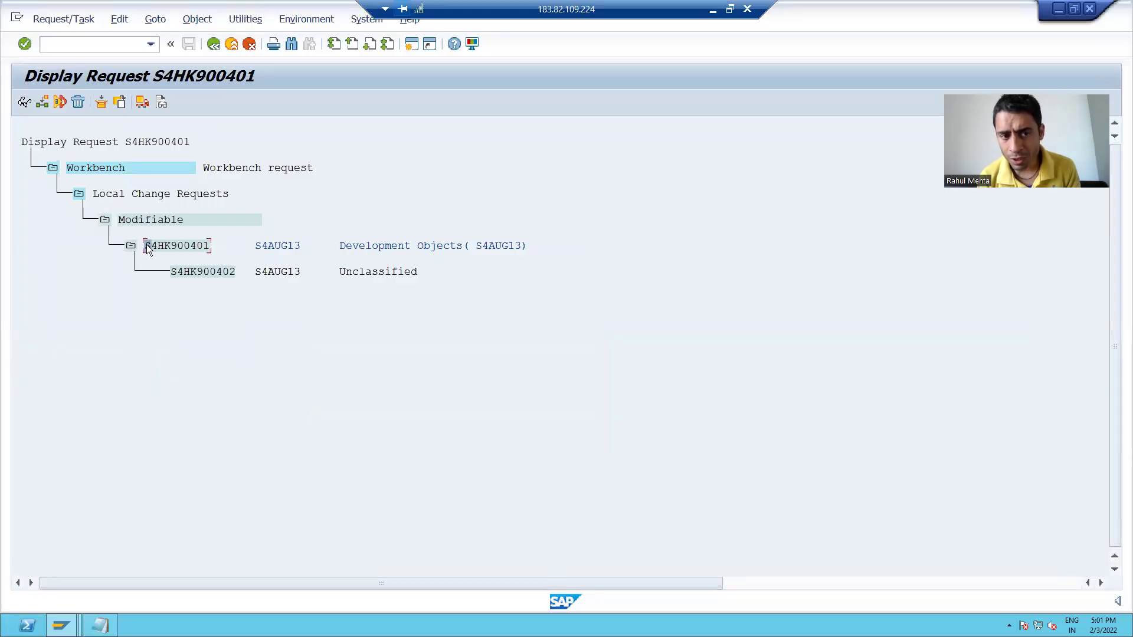
{"action": "left_click", "coordinate": [209, 241]}
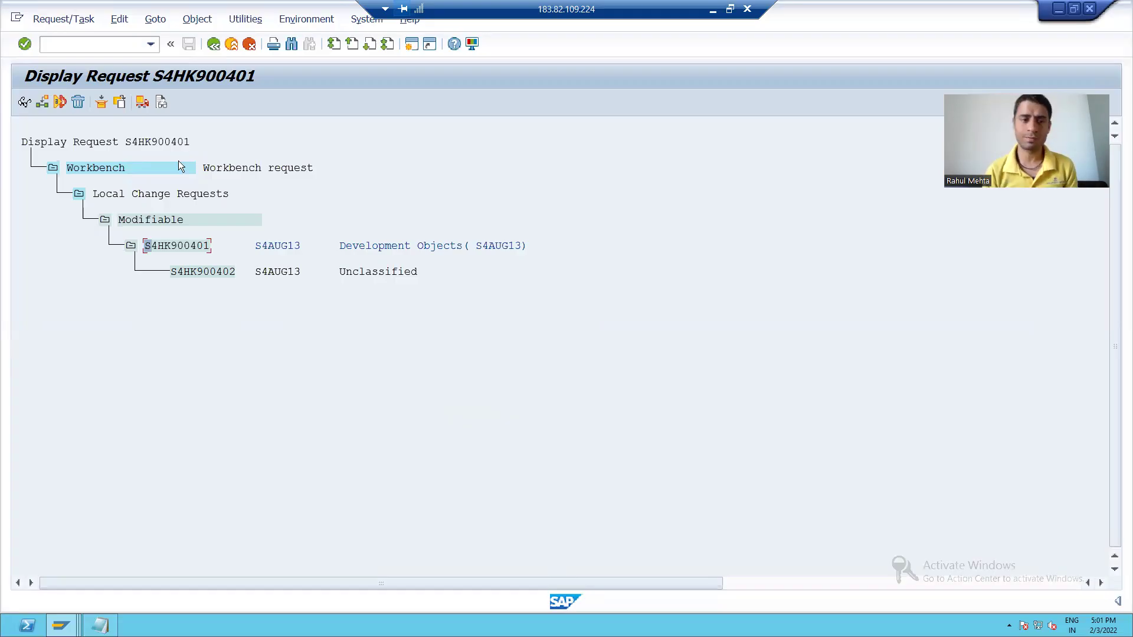
Open the Package Builder in a new session with /ose21, then return to the notes
{"action": "left_click", "coordinate": [67, 46]}
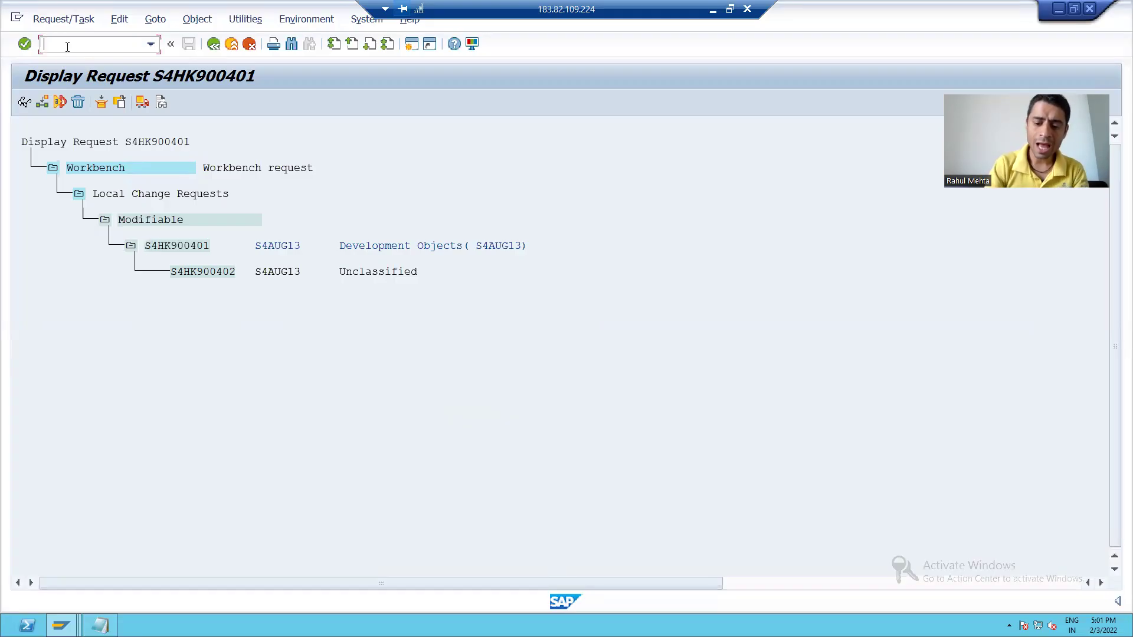
{"action": "type", "text": "/ose21"}
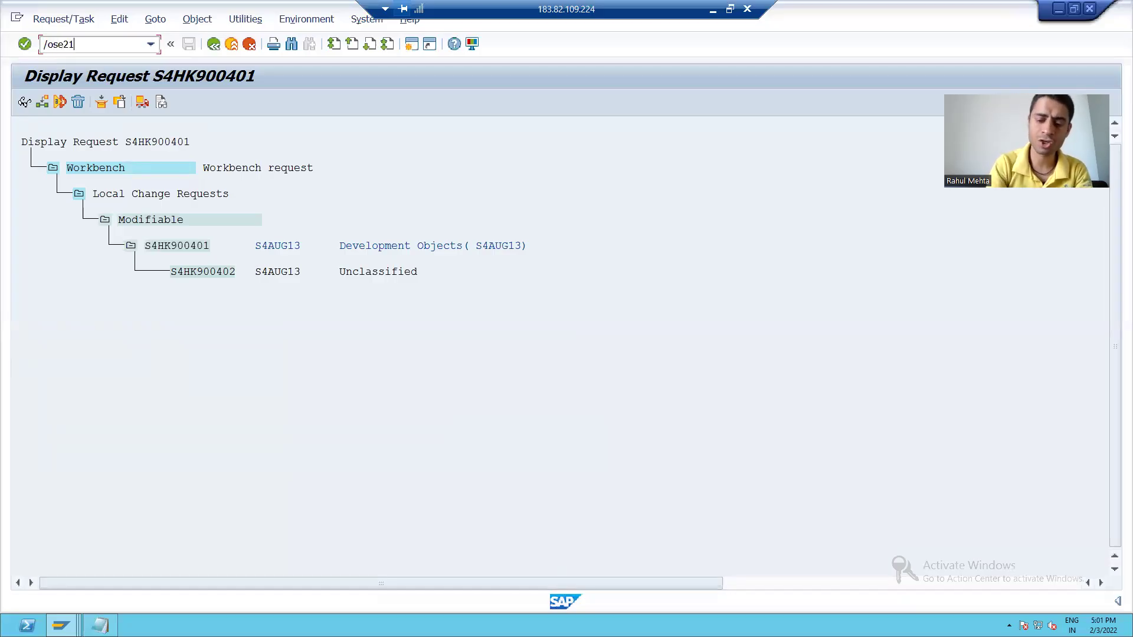
{"action": "key", "text": "Return"}
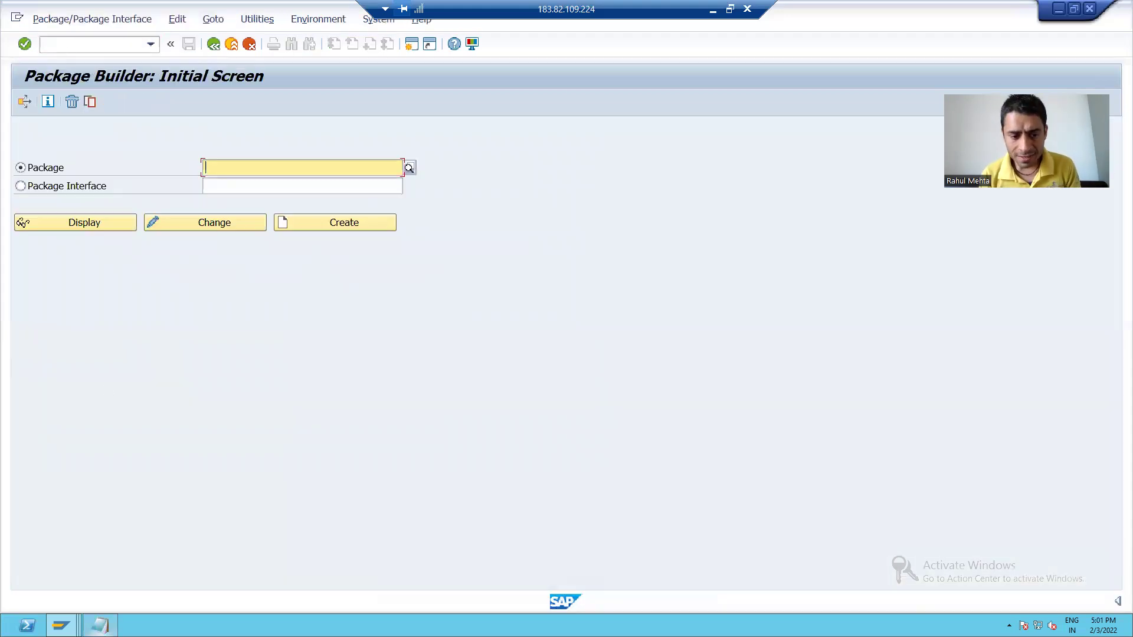
{"action": "left_click", "coordinate": [100, 626]}
{"action": "left_click", "coordinate": [156, 435]}
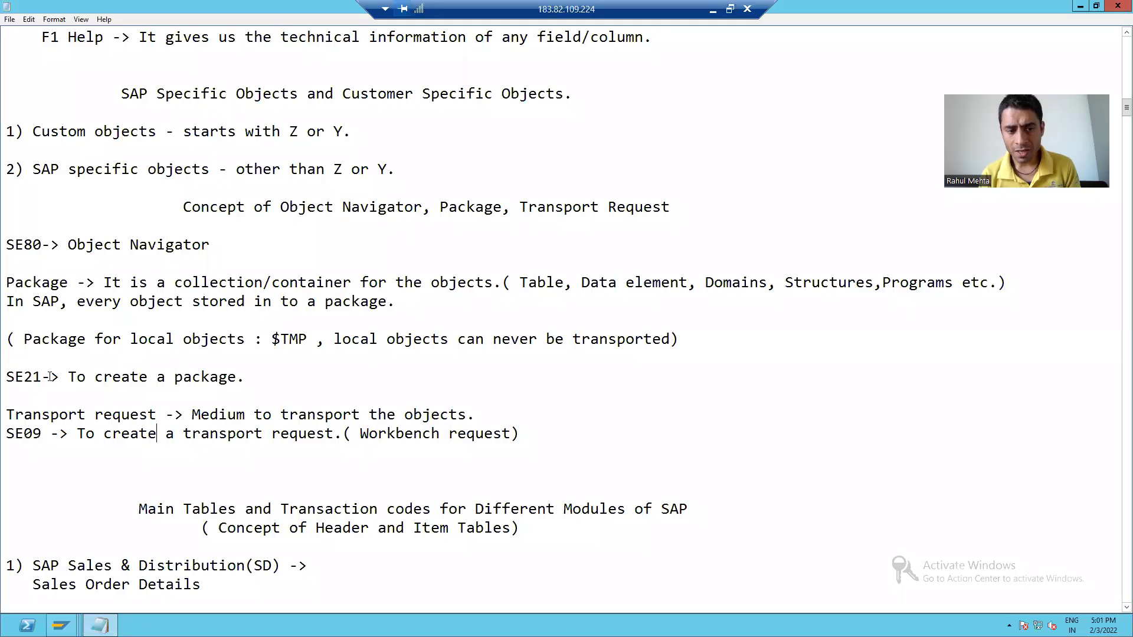
Highlight the SE21 'To create a package' note and return to SAP
{"action": "left_click_drag", "start_coordinate": [69, 374], "coordinate": [230, 383]}
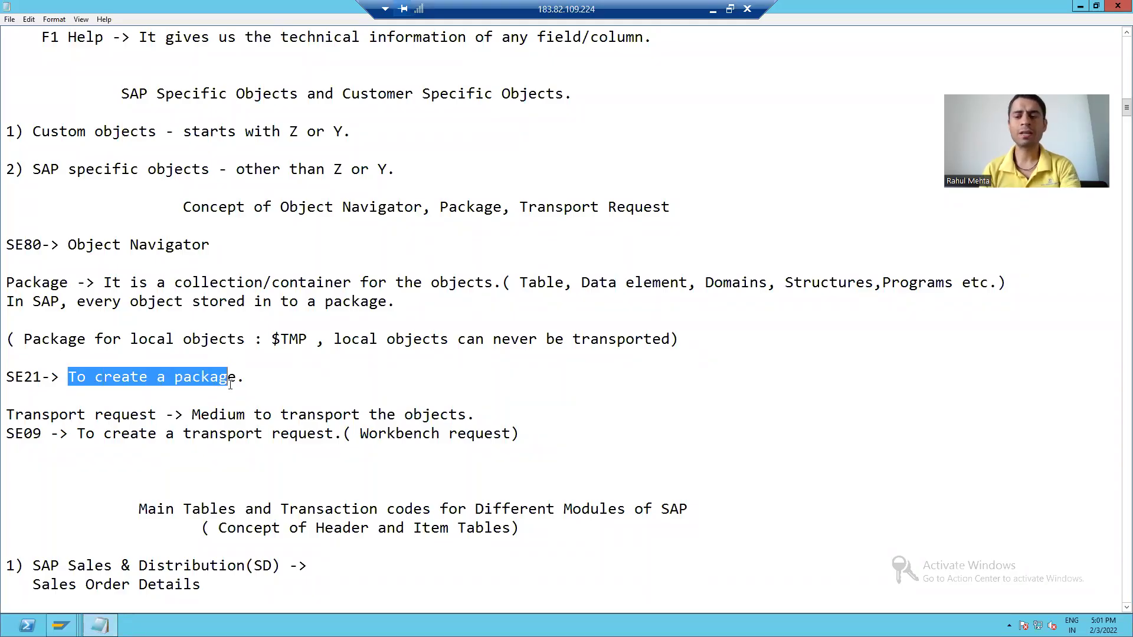
{"action": "key", "text": "alt+Tab"}
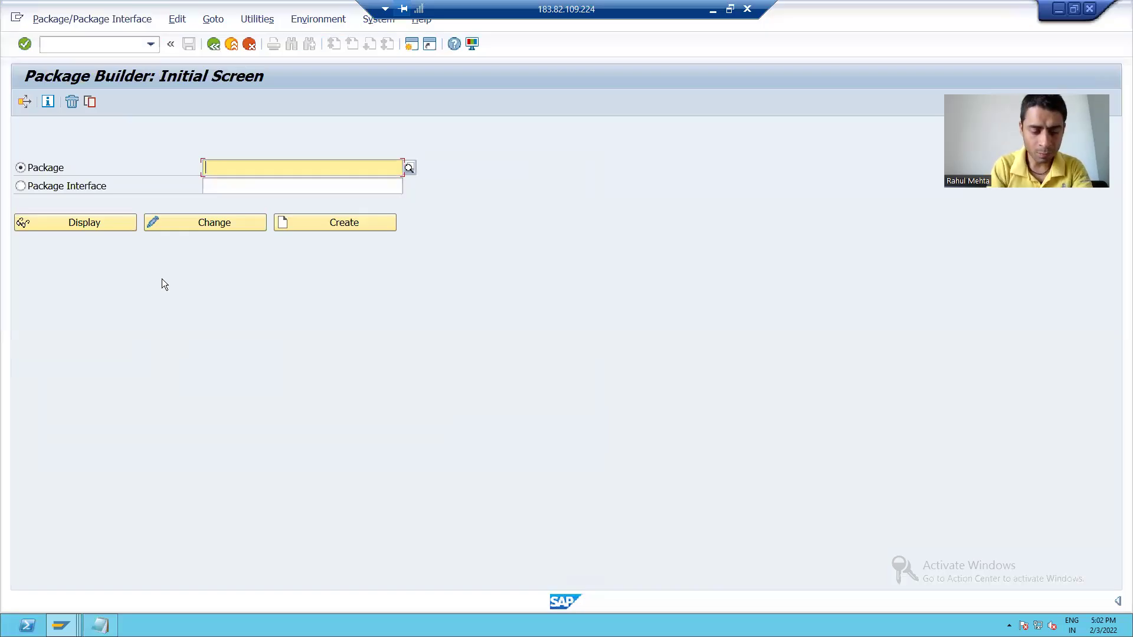
Enter ZPKG_7 in the Package field
{"action": "type", "text": "ZP"}
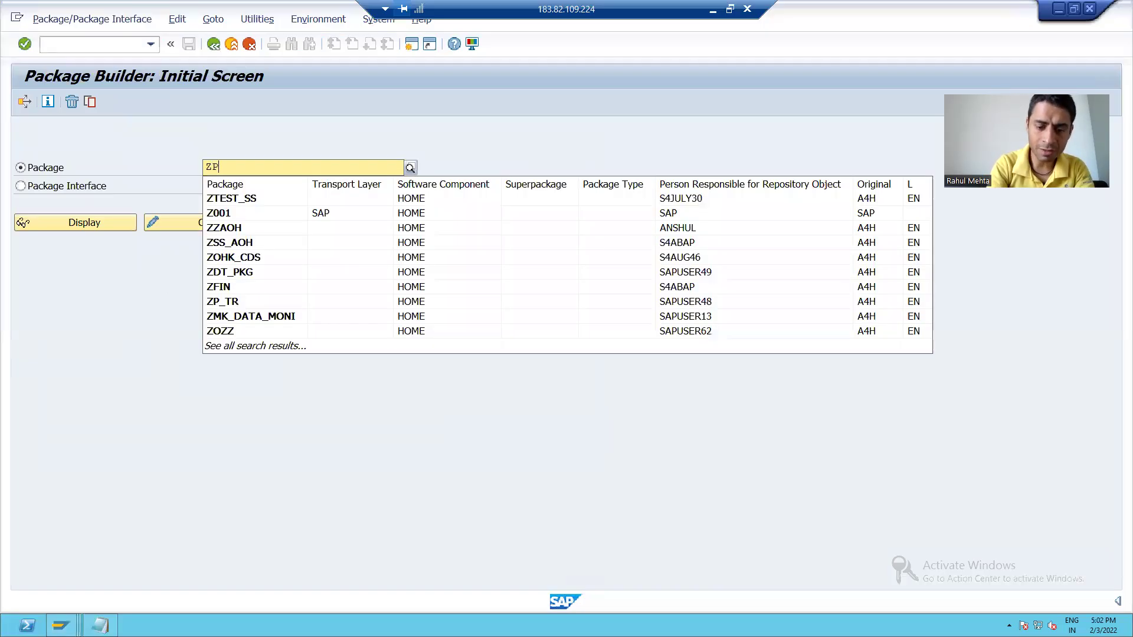
{"action": "type", "text": "KG"}
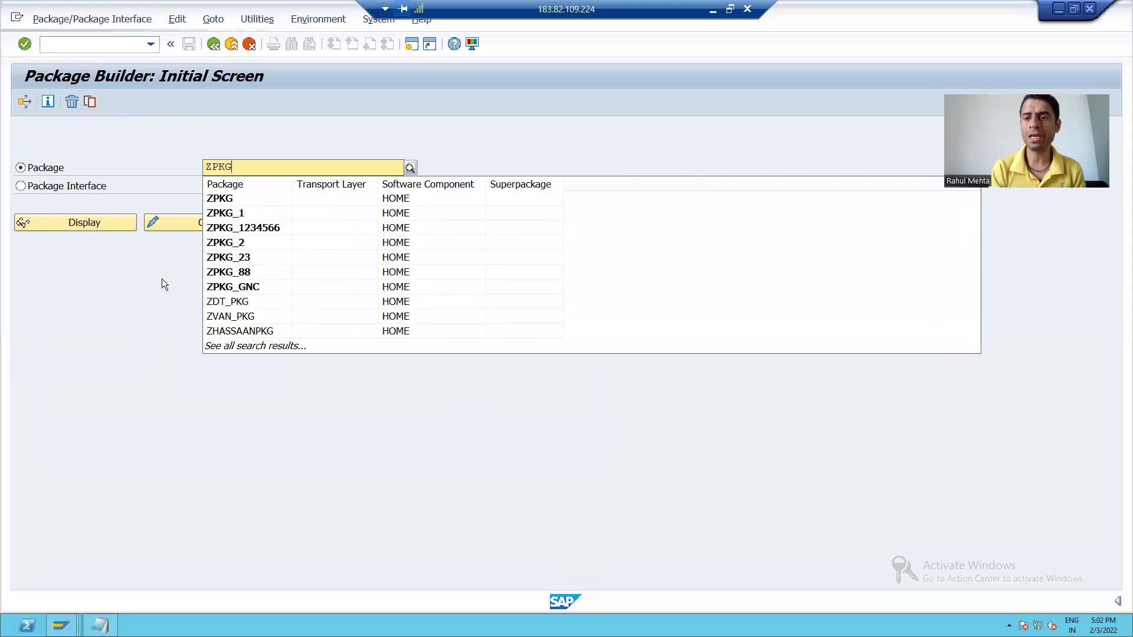
{"action": "type", "text": "_"}
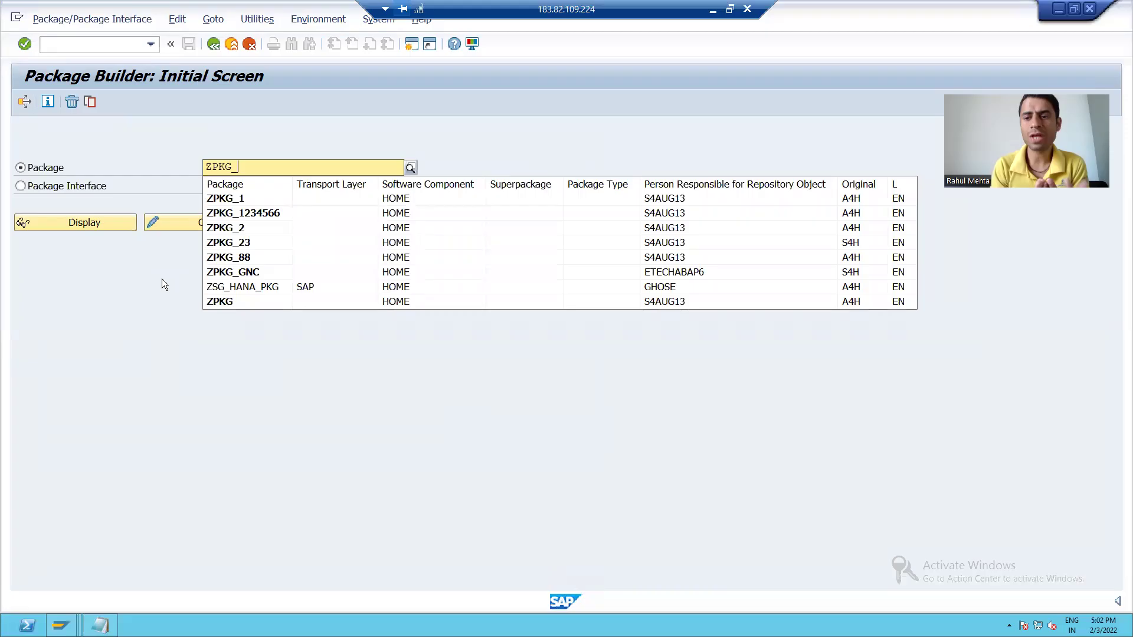
{"action": "type", "text": "7"}
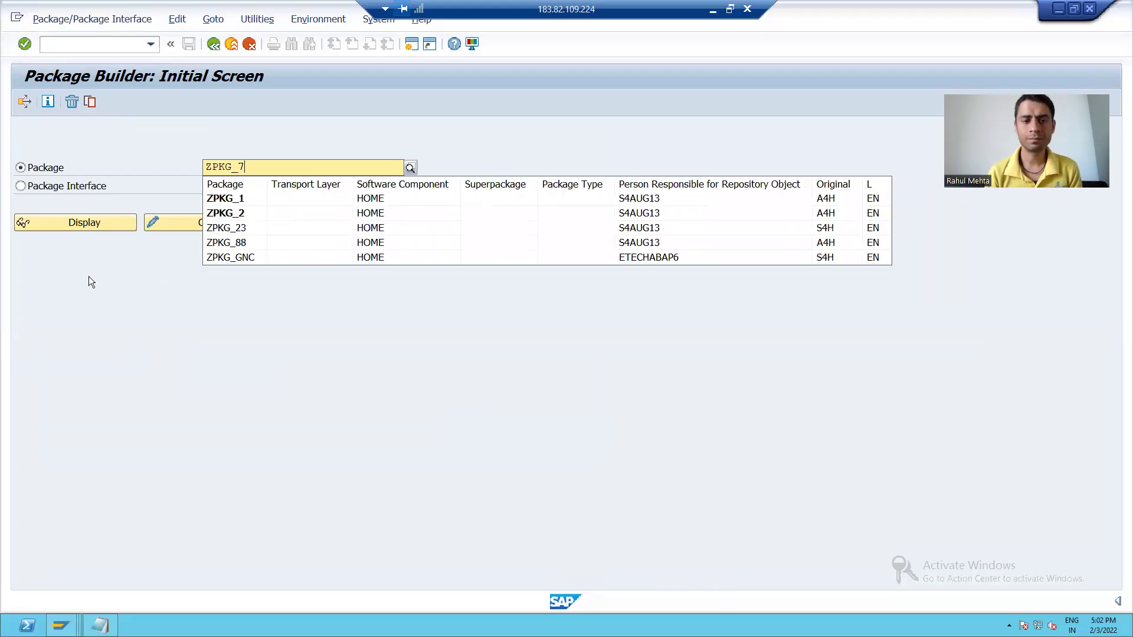
{"action": "left_click", "coordinate": [205, 335]}
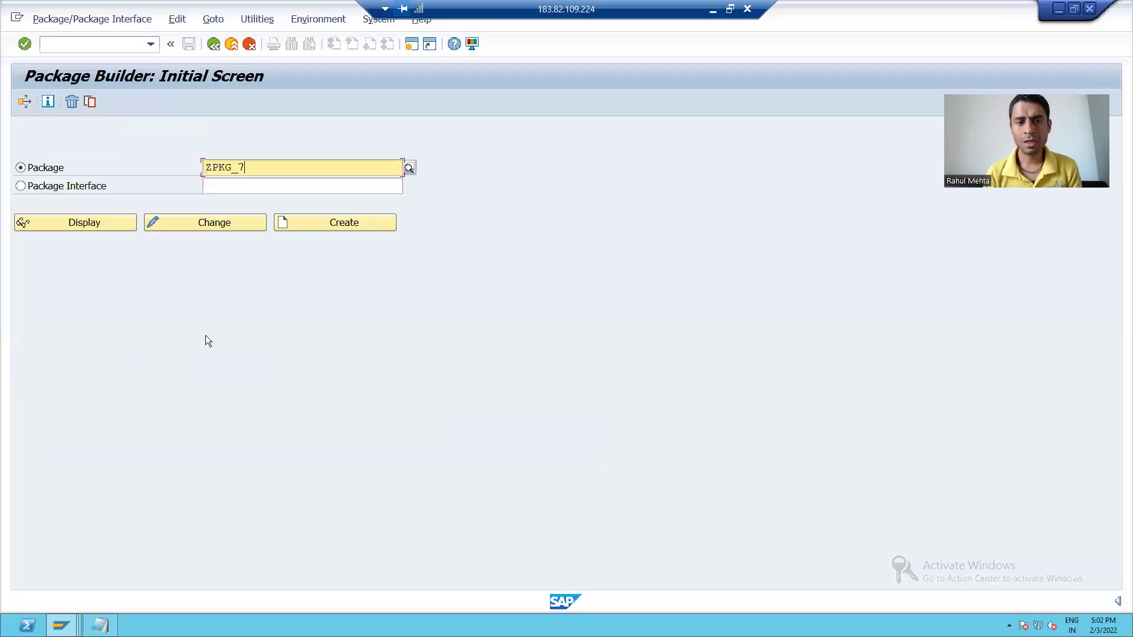
Create package ZPKG_7 described as 'Package for Developement Objects' and confirm the dialog
{"action": "left_click", "coordinate": [297, 227]}
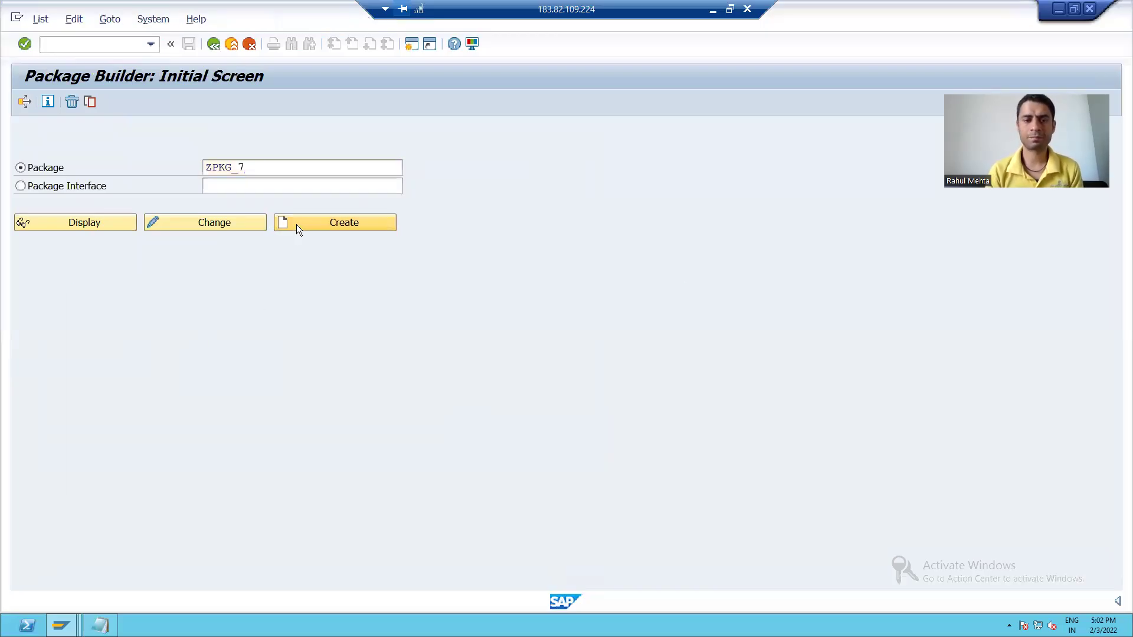
{"action": "left_click_drag", "start_coordinate": [289, 298], "coordinate": [302, 221]}
{"action": "left_click", "coordinate": [297, 263]}
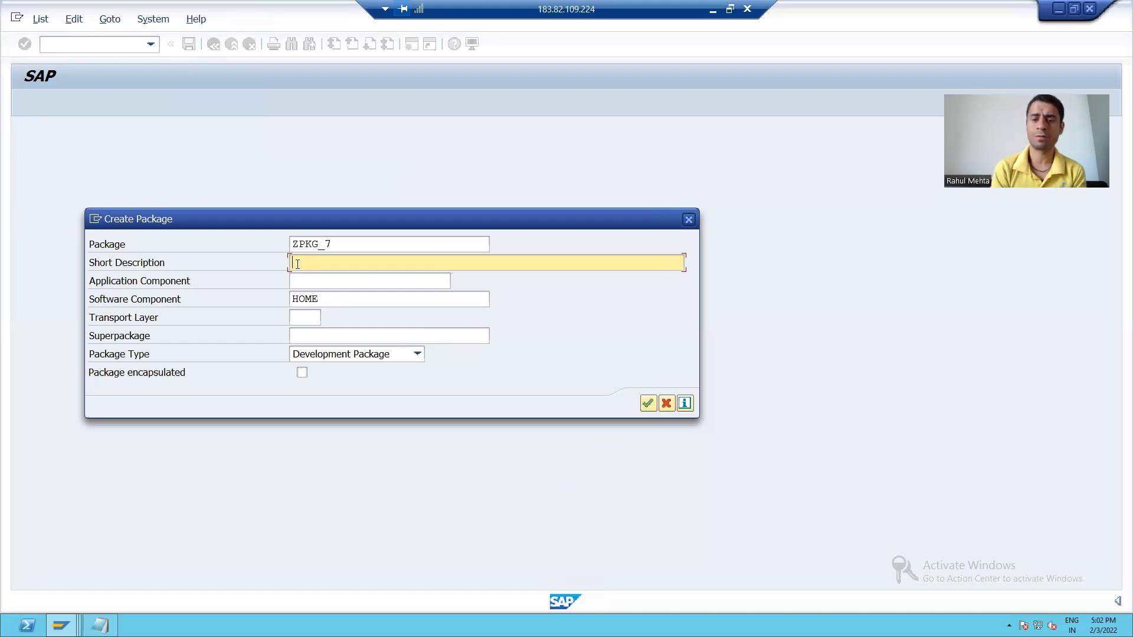
{"action": "type", "text": "P"}
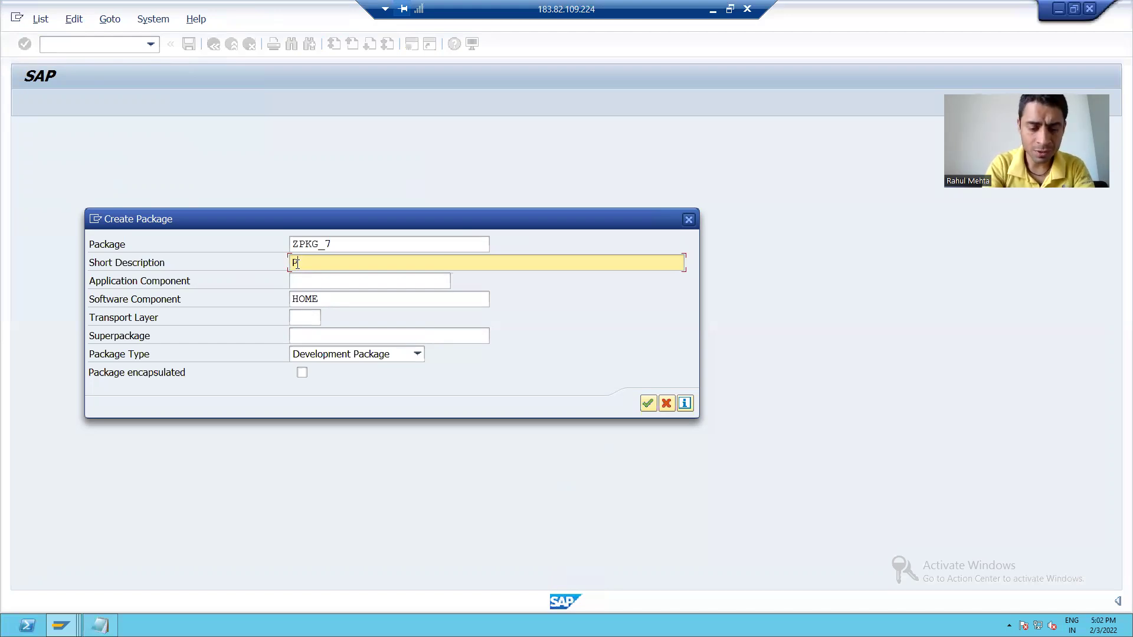
{"action": "type", "text": "ackage fo"}
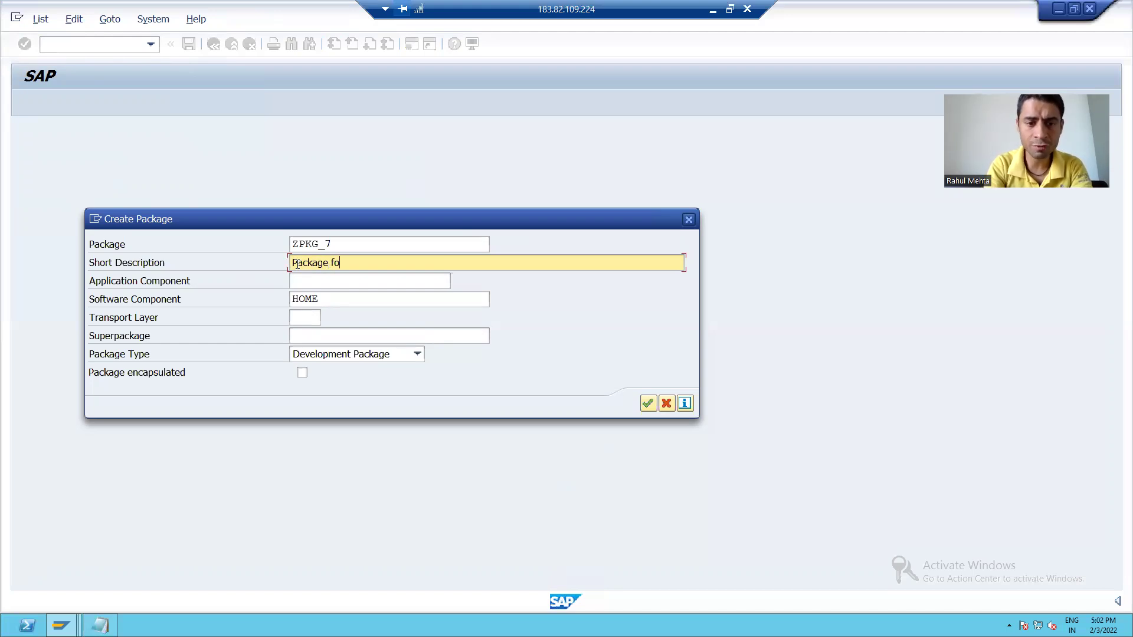
{"action": "type", "text": "r Developemt"}
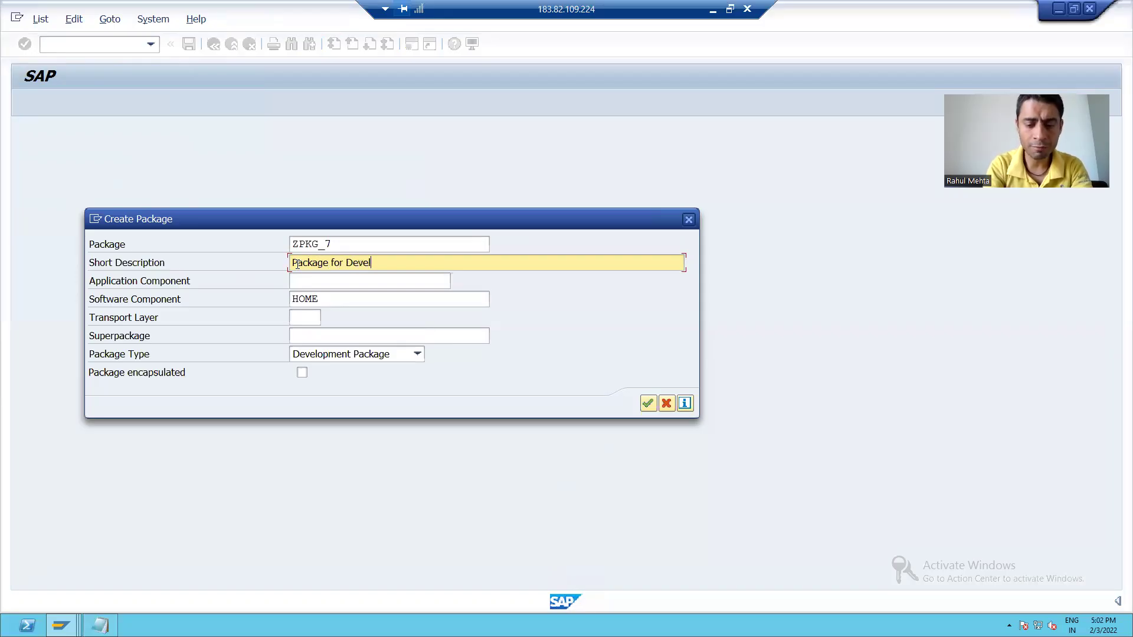
{"action": "key", "text": "BackSpace"}
{"action": "key", "text": "BackSpace"}
{"action": "type", "text": "ent Objects"}
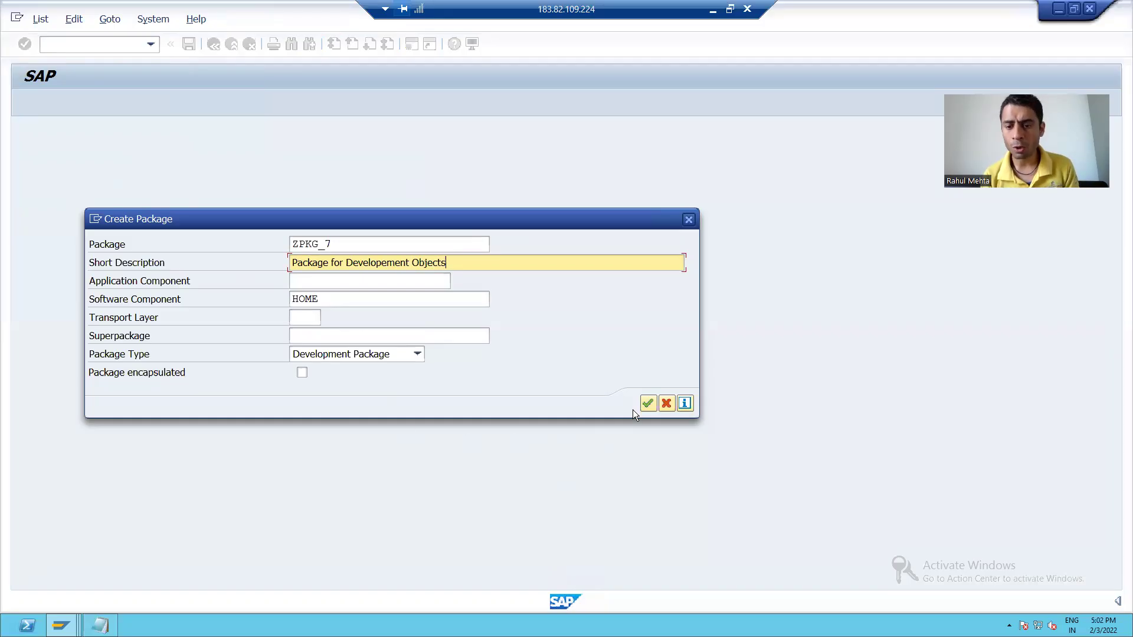
{"action": "left_click", "coordinate": [649, 403]}
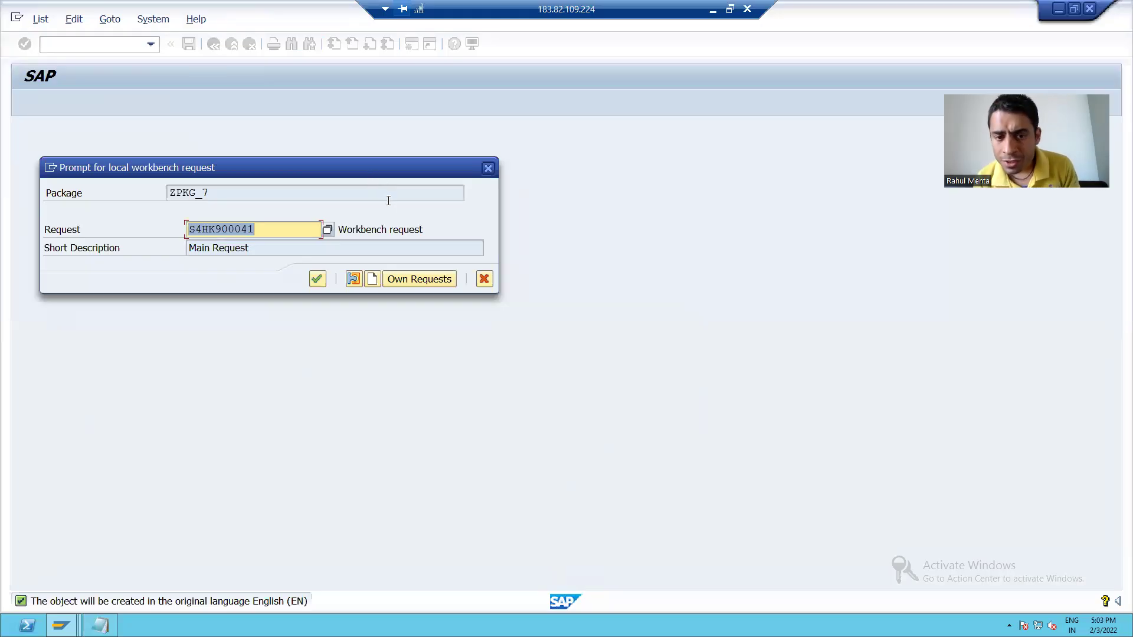
From own requests, copy S4HK900401's description and select that request for ZPKG_7
{"action": "left_click", "coordinate": [417, 279]}
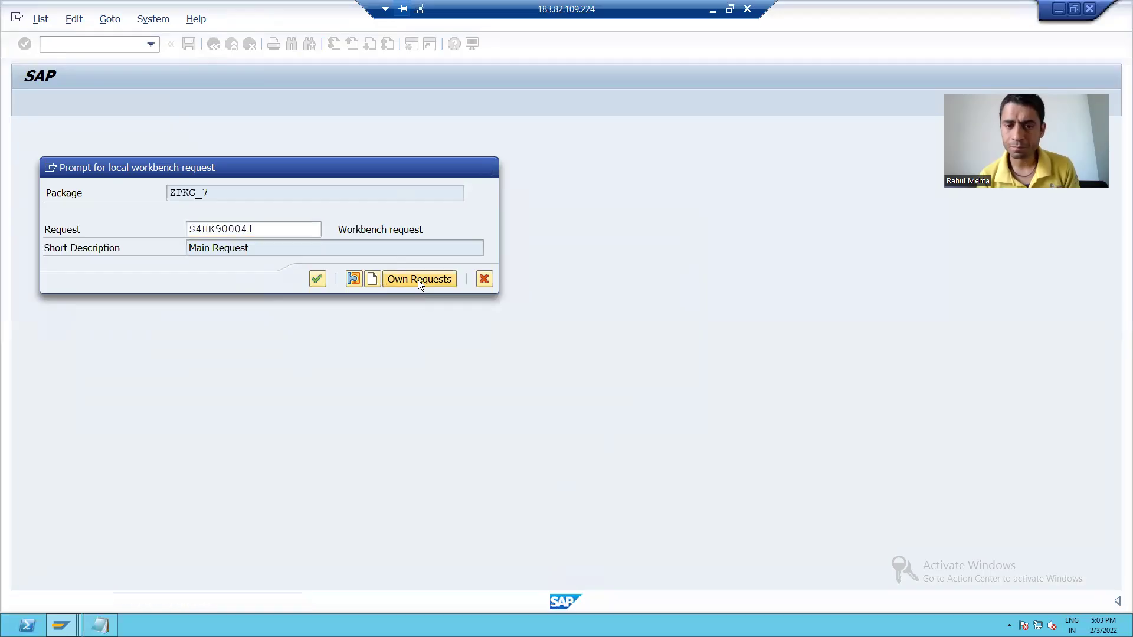
{"action": "left_click_drag", "start_coordinate": [374, 145], "coordinate": [428, 113]}
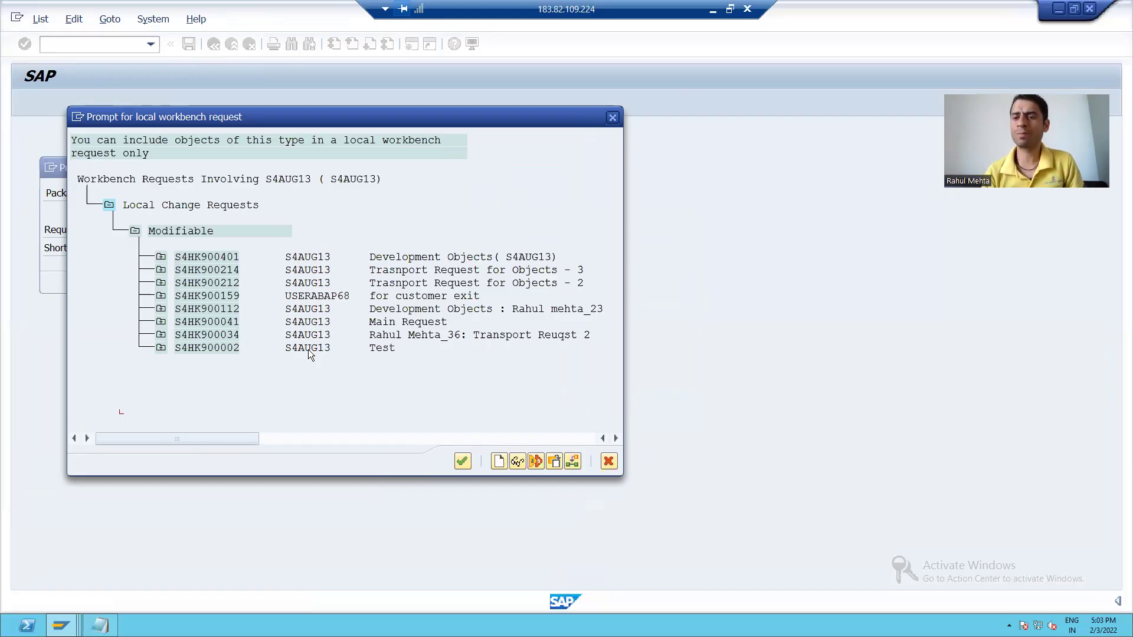
{"action": "left_click", "coordinate": [161, 257]}
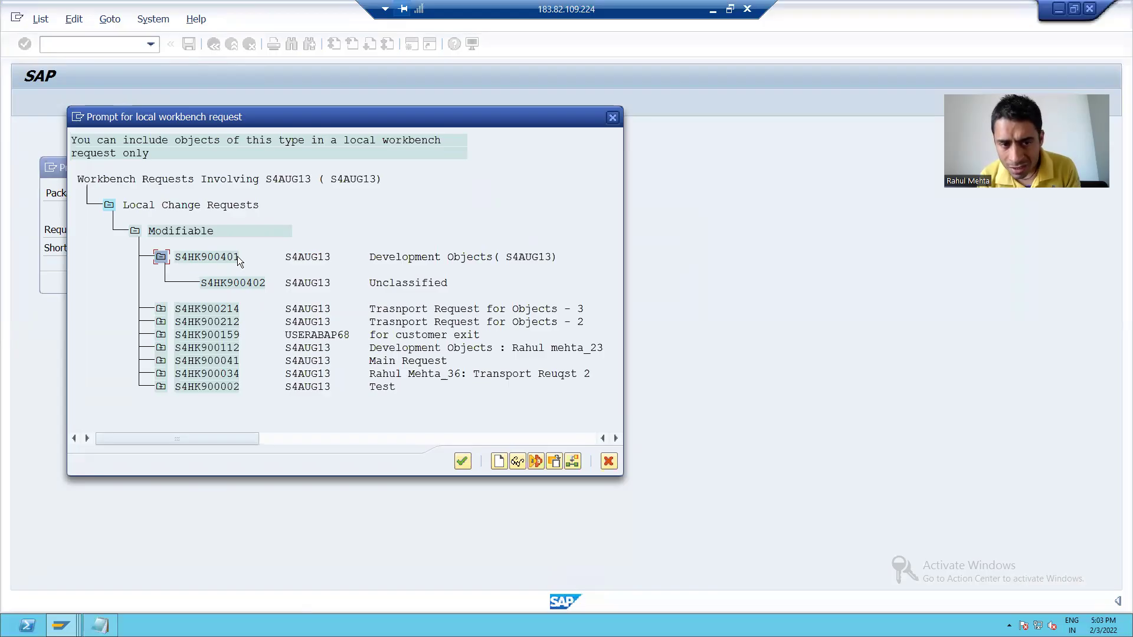
{"action": "left_click_drag", "start_coordinate": [370, 256], "coordinate": [560, 249]}
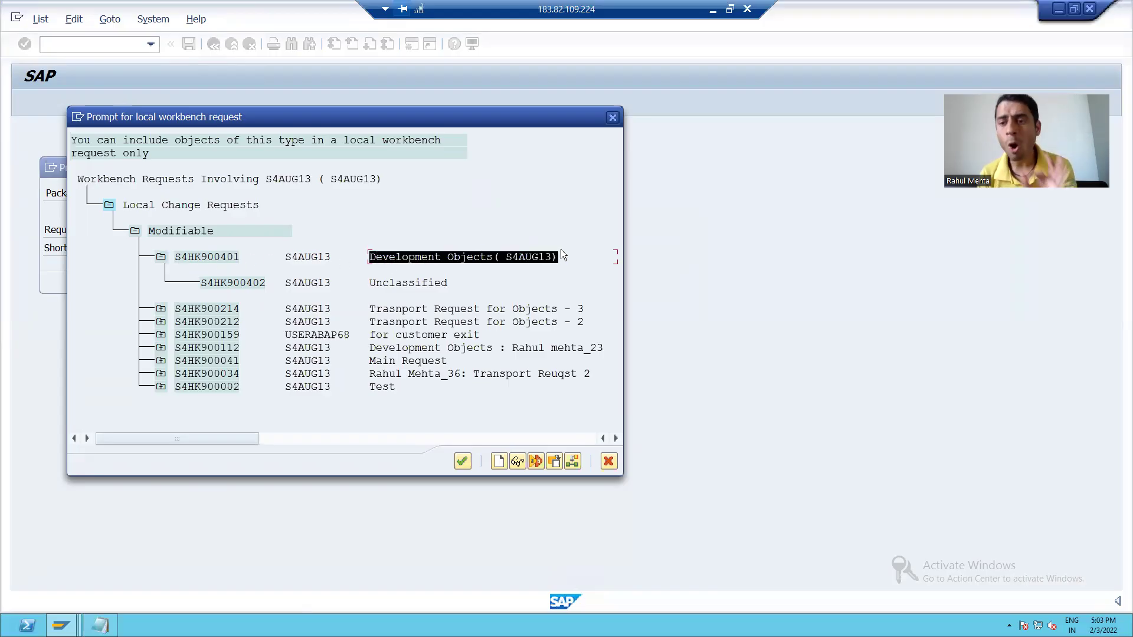
{"action": "key", "text": "ctrl+c"}
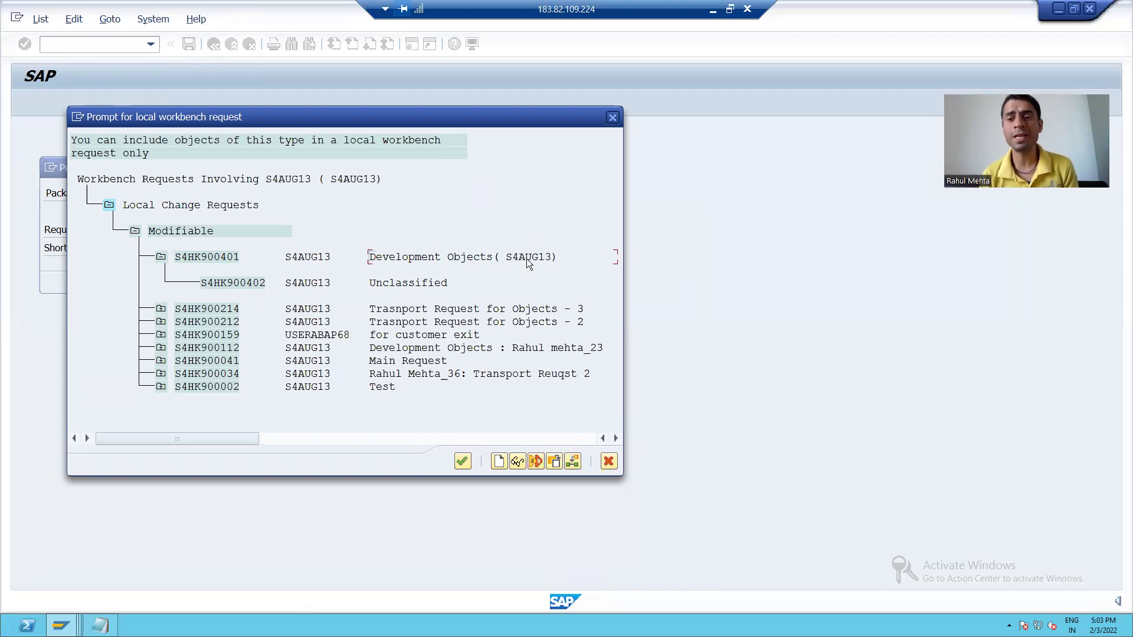
{"action": "double_click", "coordinate": [242, 284]}
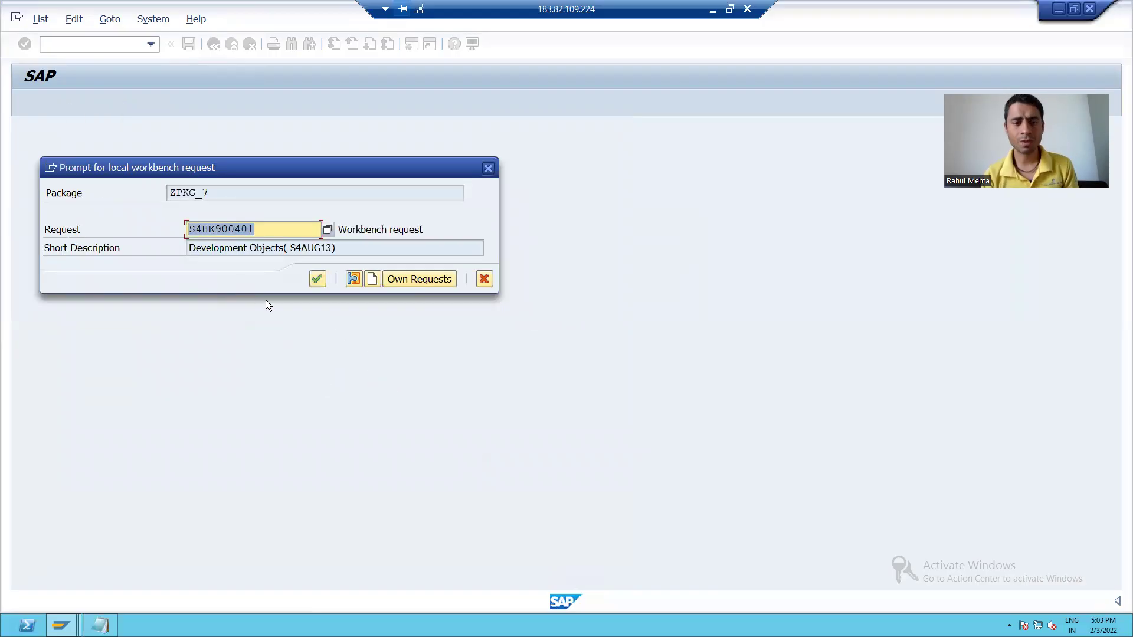
{"action": "left_click", "coordinate": [314, 283]}
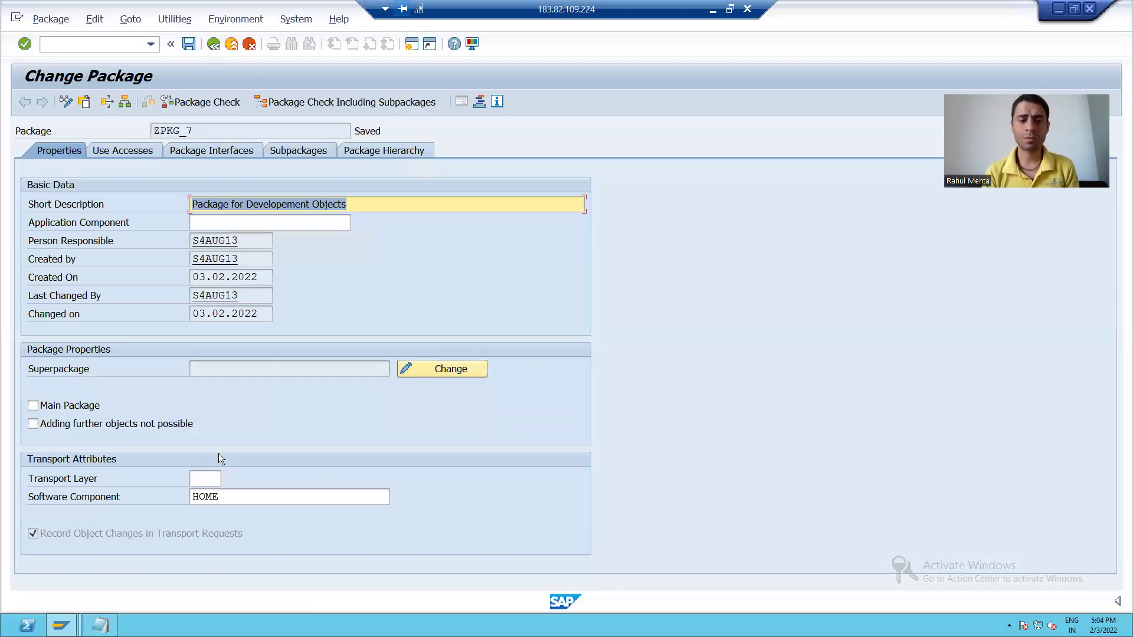
Switch back to the Display Request S4HK900401 window
{"action": "left_click", "coordinate": [61, 625]}
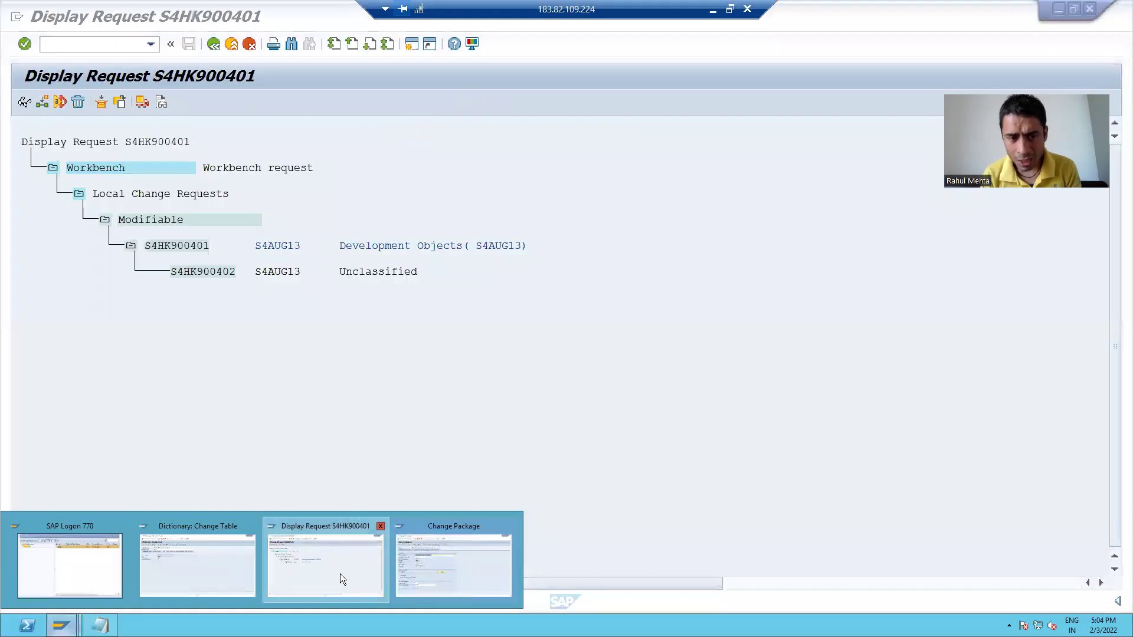
{"action": "left_click", "coordinate": [340, 573]}
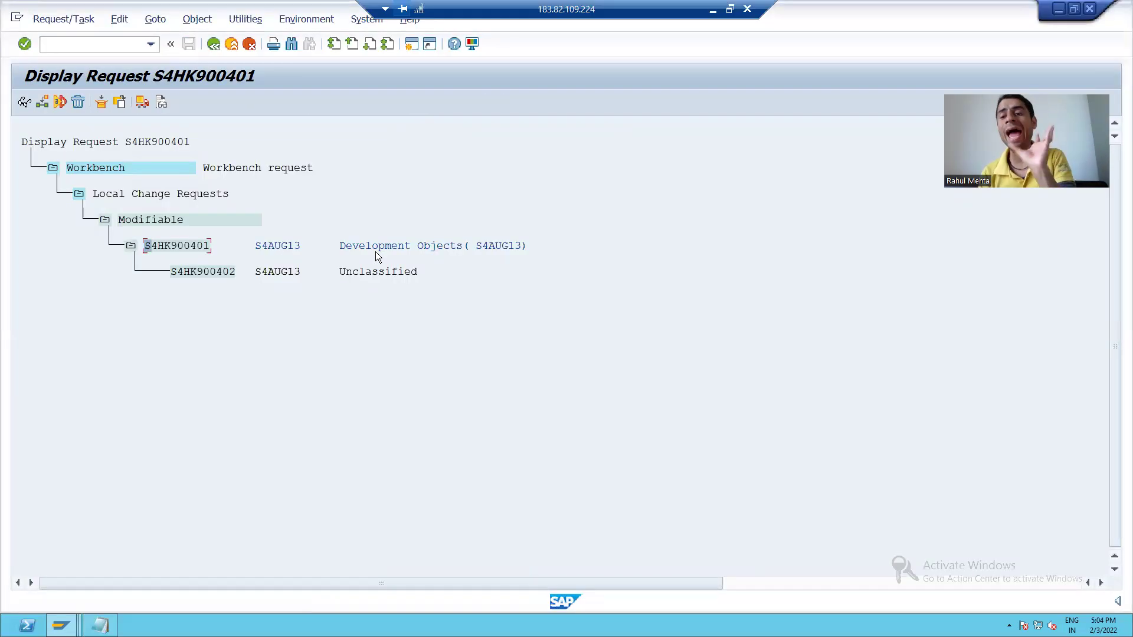
In SE09, expand S4HK900401 and task S4HK900402 to reveal package ZPKG_7
{"action": "left_click", "coordinate": [104, 51]}
{"action": "type", "text": "/nse09"}
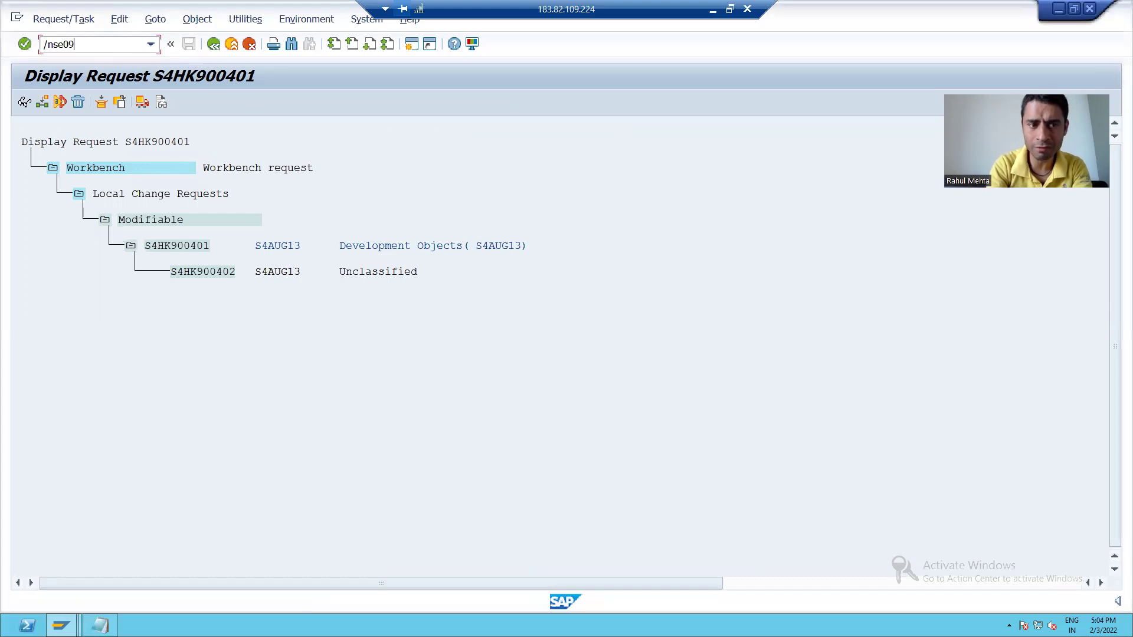
{"action": "key", "text": "Return"}
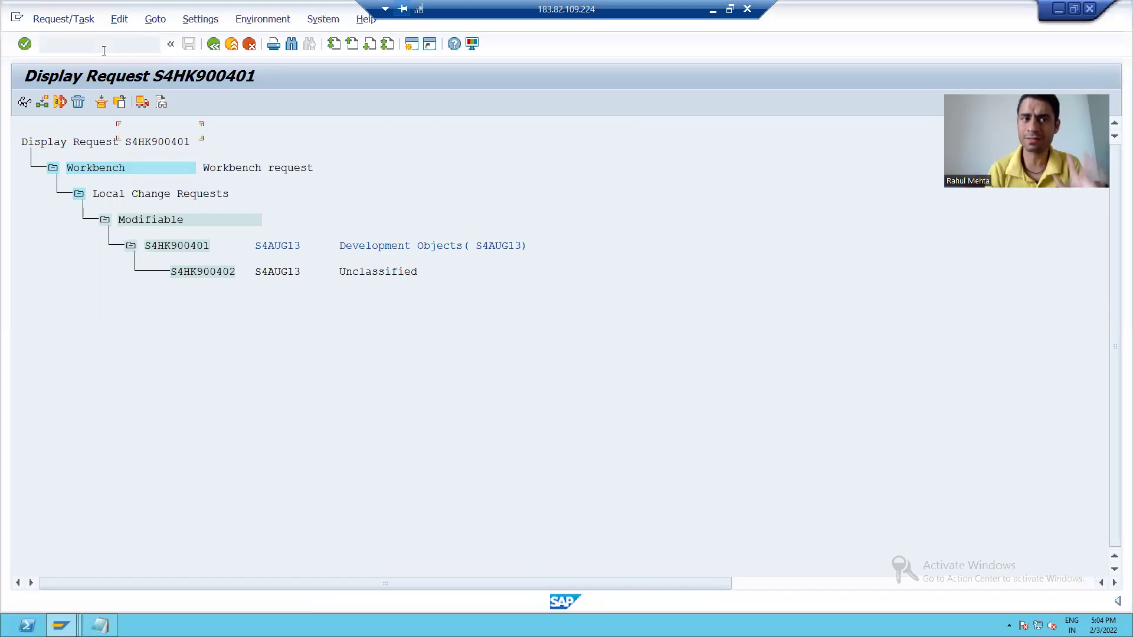
{"action": "left_click", "coordinate": [102, 367]}
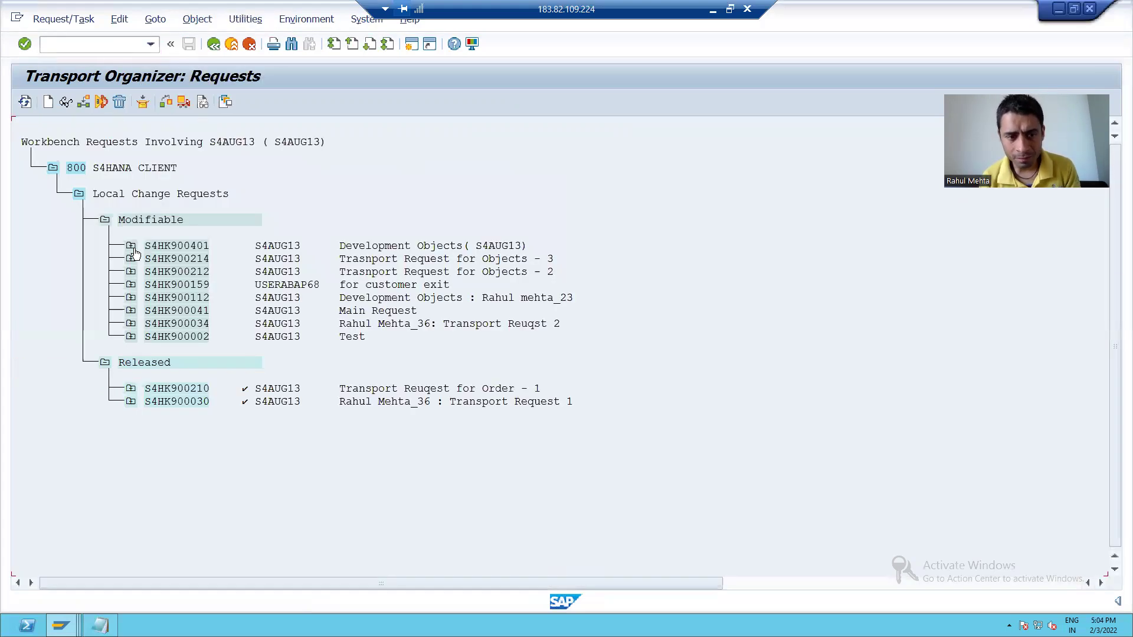
{"action": "left_click", "coordinate": [131, 246]}
{"action": "left_click", "coordinate": [156, 271]}
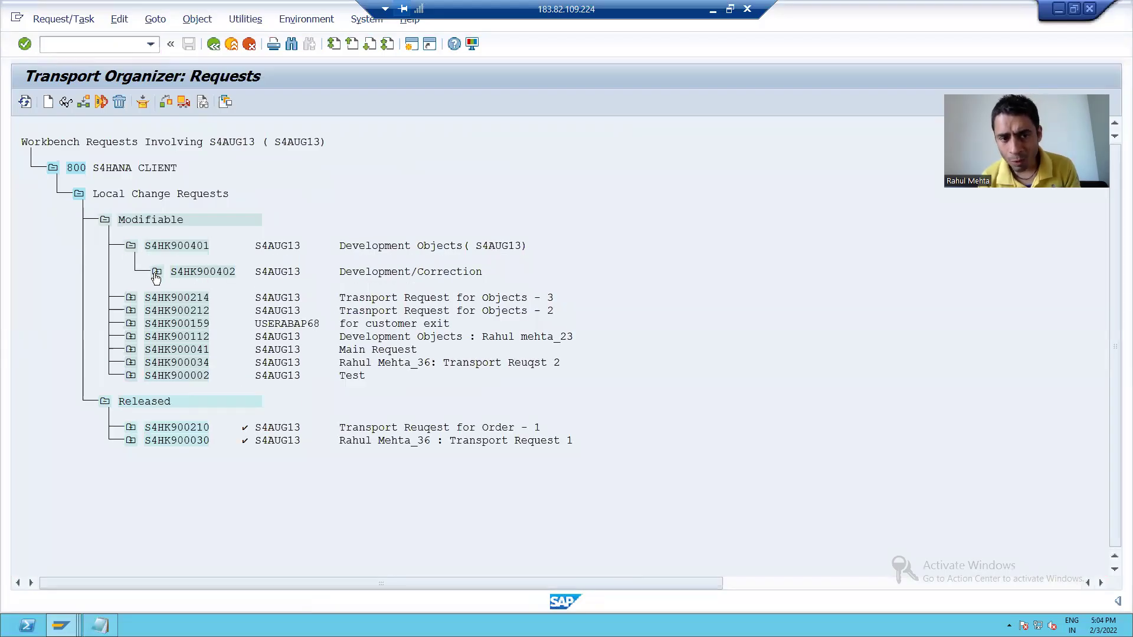
{"action": "left_click_drag", "start_coordinate": [224, 323], "coordinate": [269, 323]}
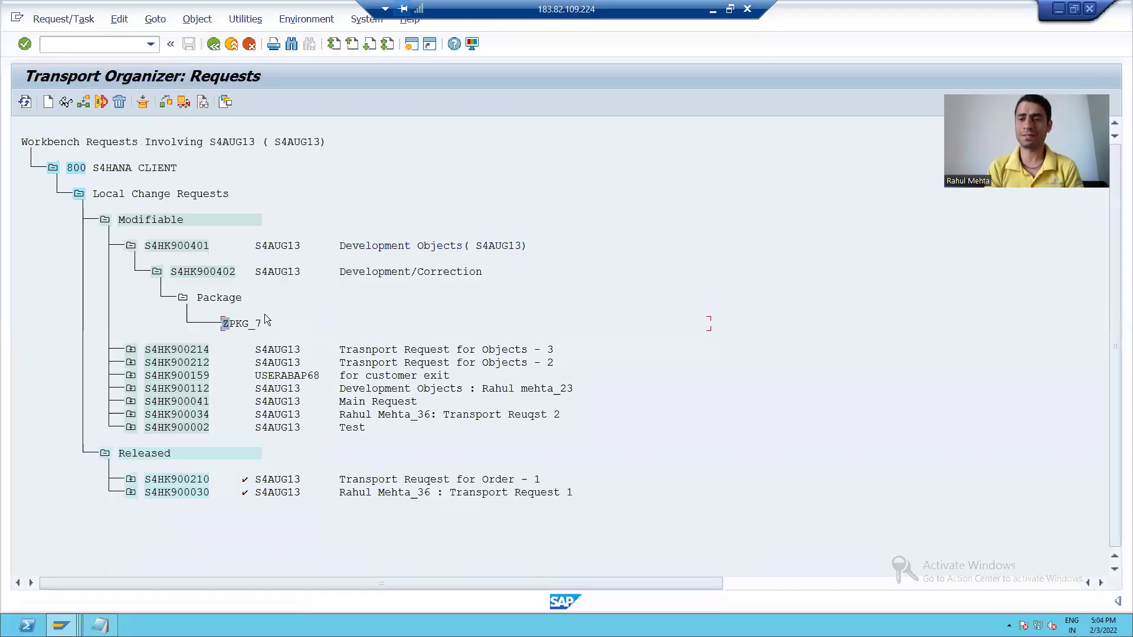
{"action": "left_click", "coordinate": [150, 246]}
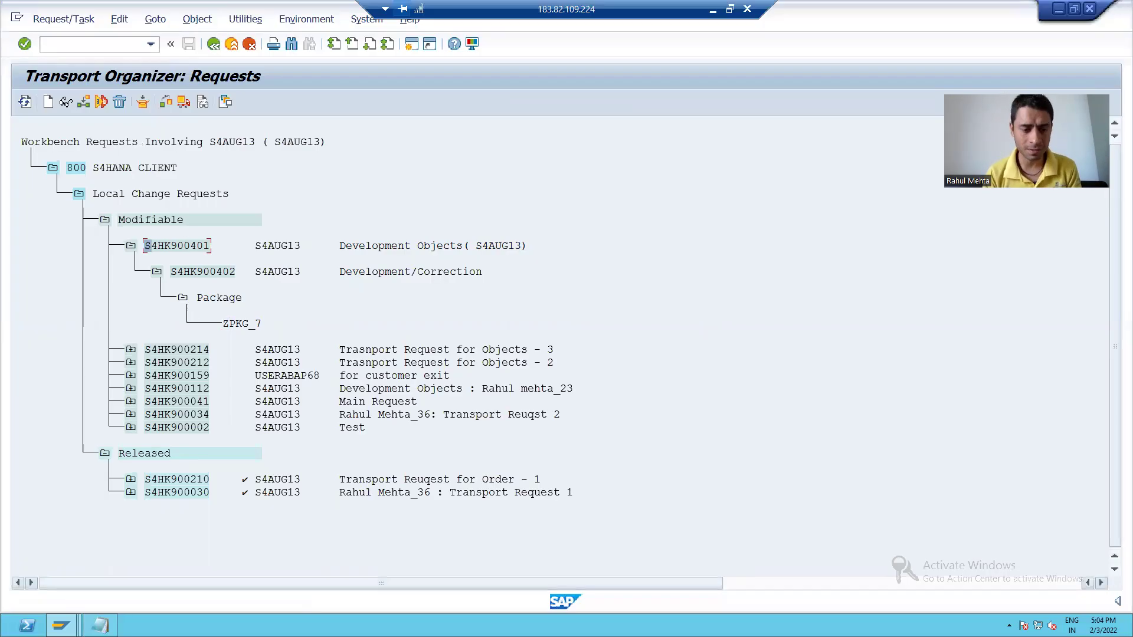
{"action": "mouse_move", "coordinate": [61, 625]}
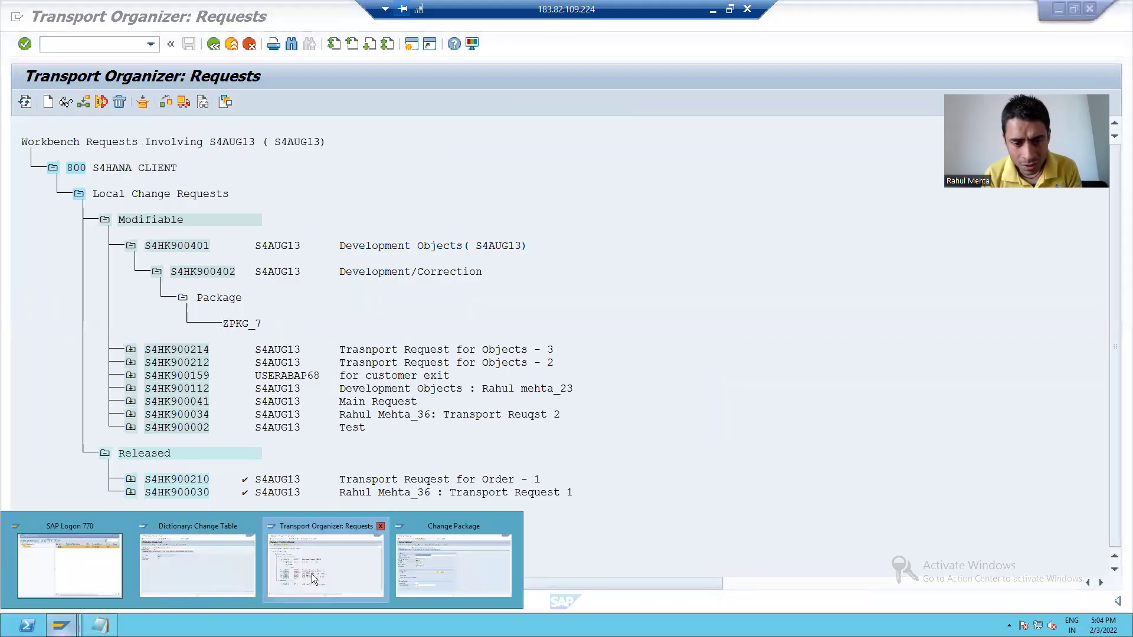
Return to the Change Package window for ZPKG_7 and enter /nse80 in the command field
{"action": "left_click", "coordinate": [425, 556]}
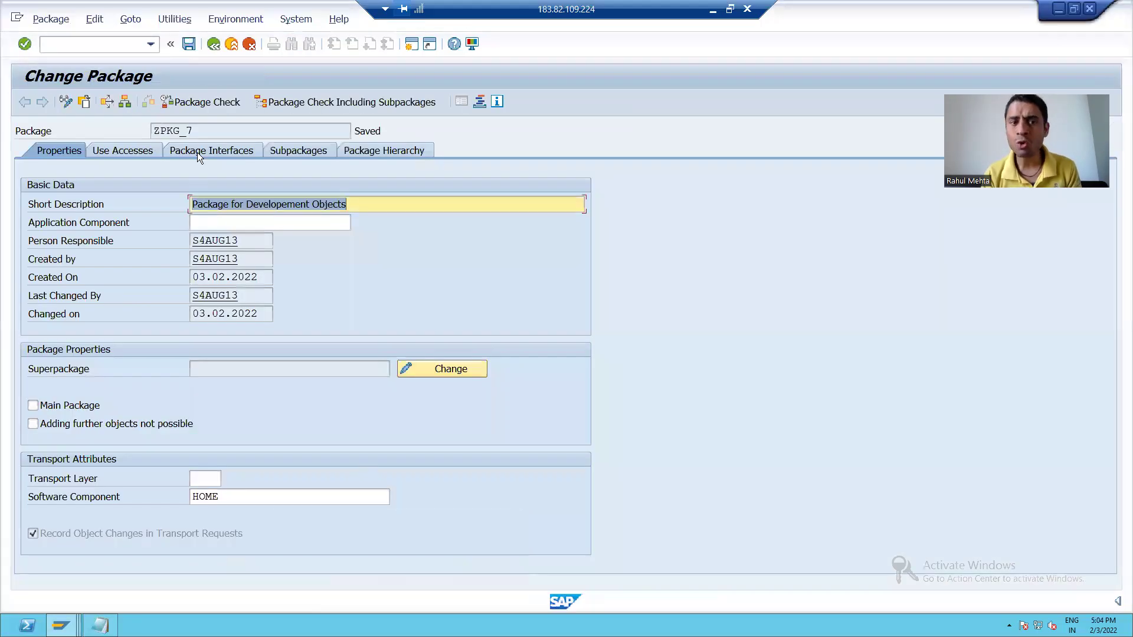
{"action": "left_click", "coordinate": [199, 131]}
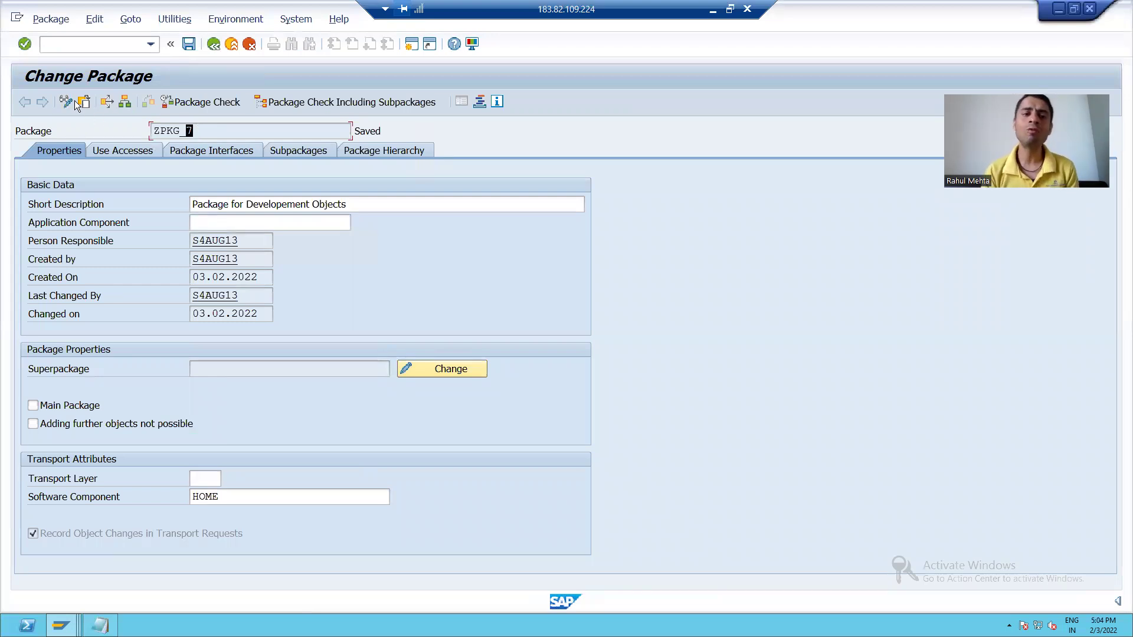
{"action": "left_click", "coordinate": [72, 44]}
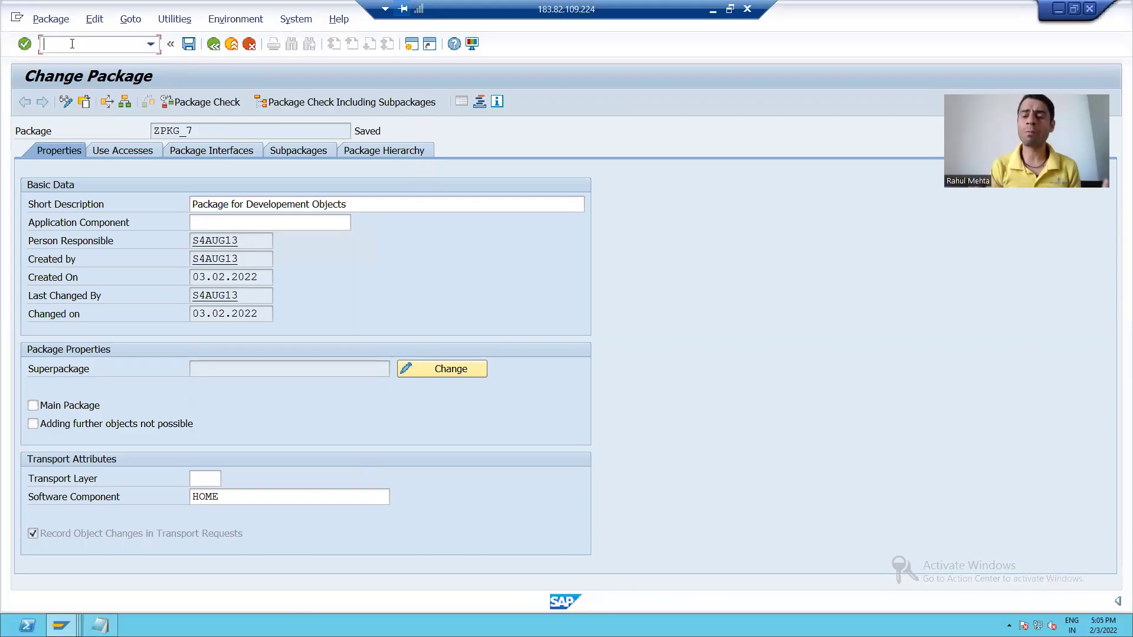
{"action": "type", "text": "/nse"}
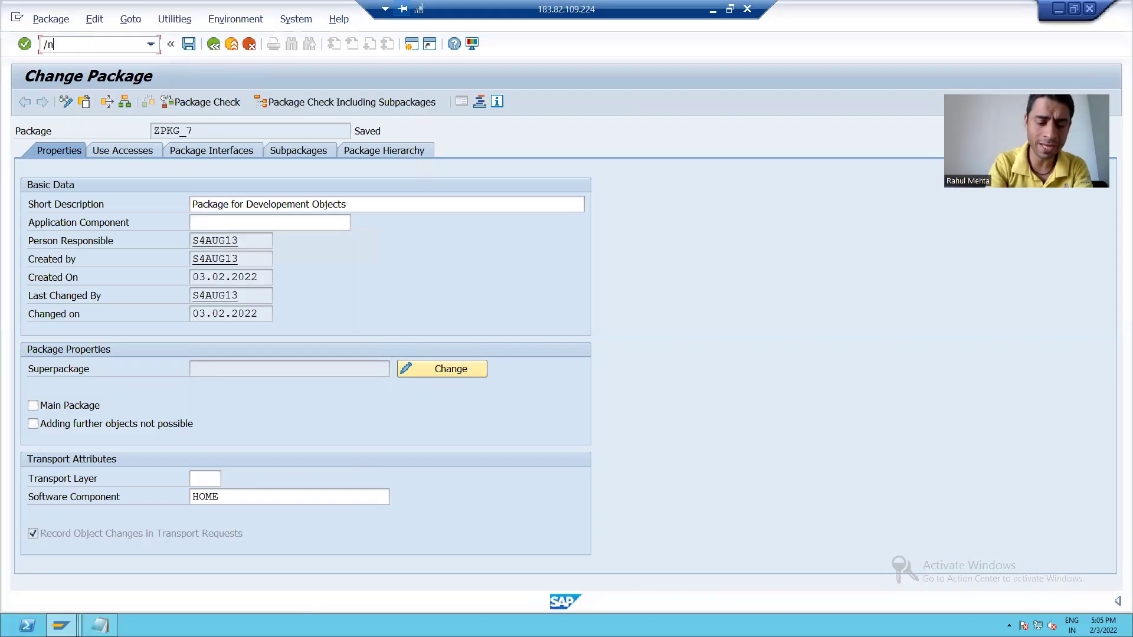
{"action": "type", "text": "80"}
Display package ZPKG_7 in SE21, then go back to the Object Navigator with /nse80
{"action": "key", "text": "Return"}
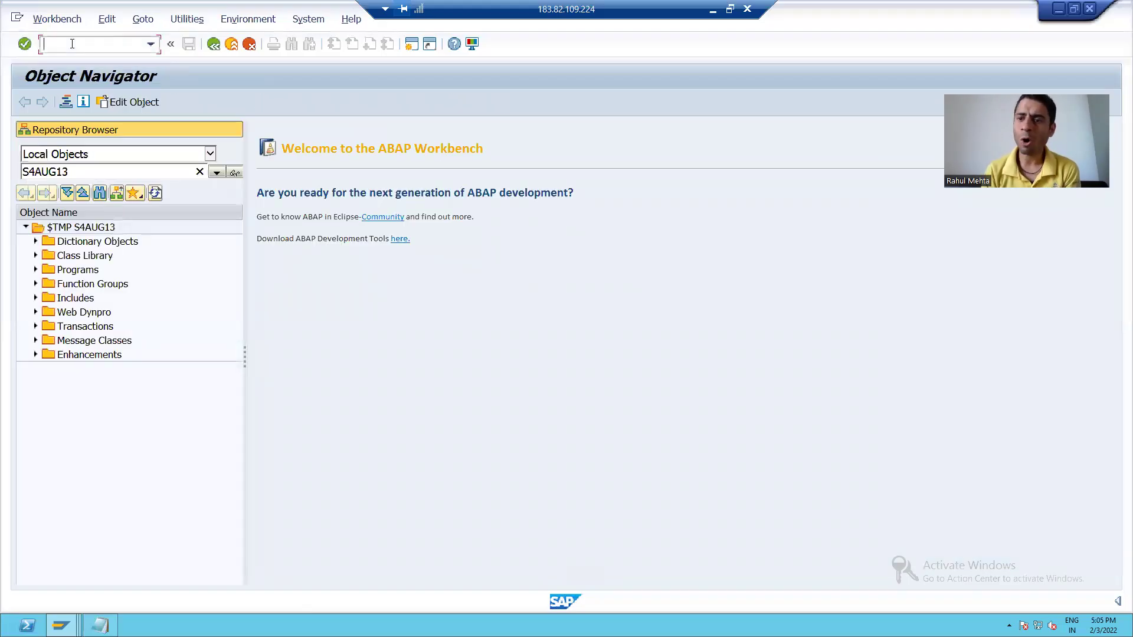
{"action": "type", "text": "/ns"}
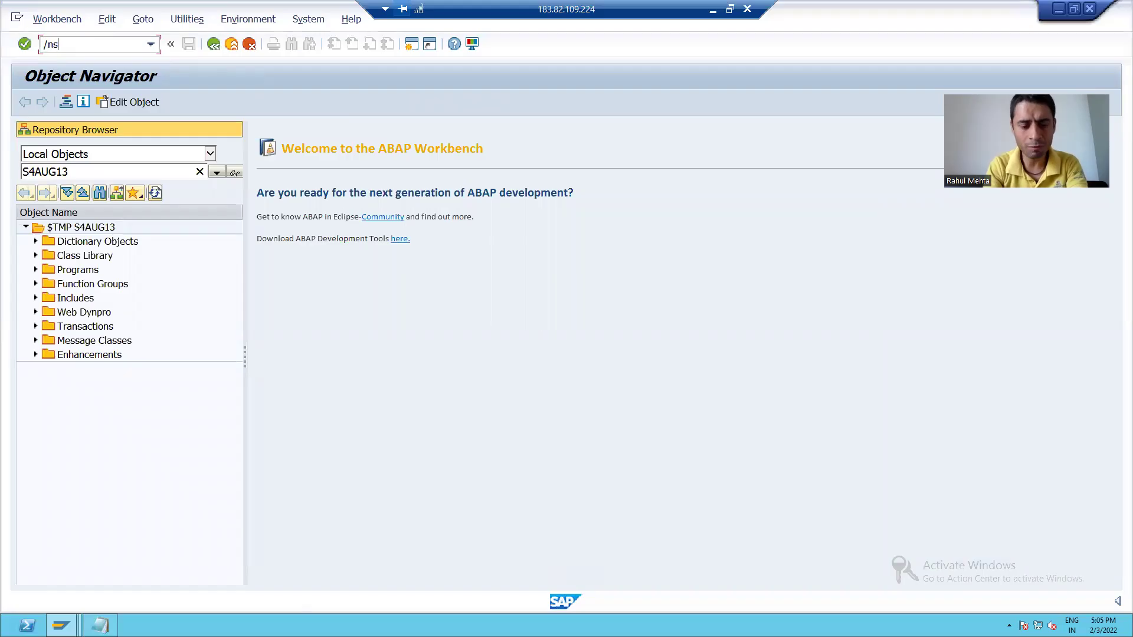
{"action": "type", "text": "e21"}
{"action": "key", "text": "Return"}
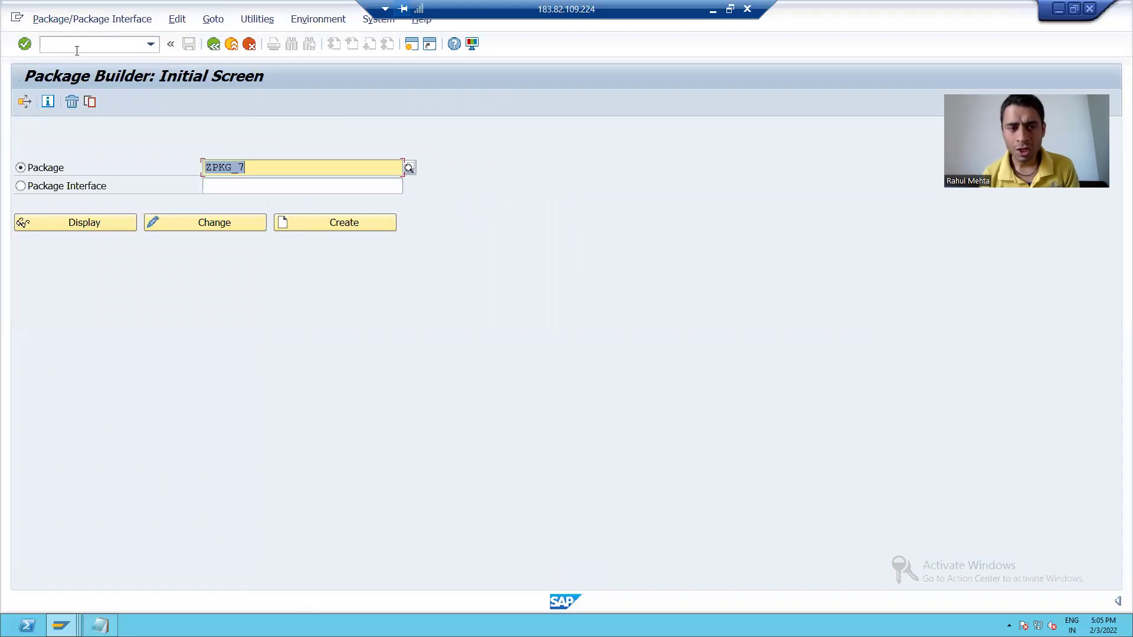
{"action": "left_click", "coordinate": [79, 229]}
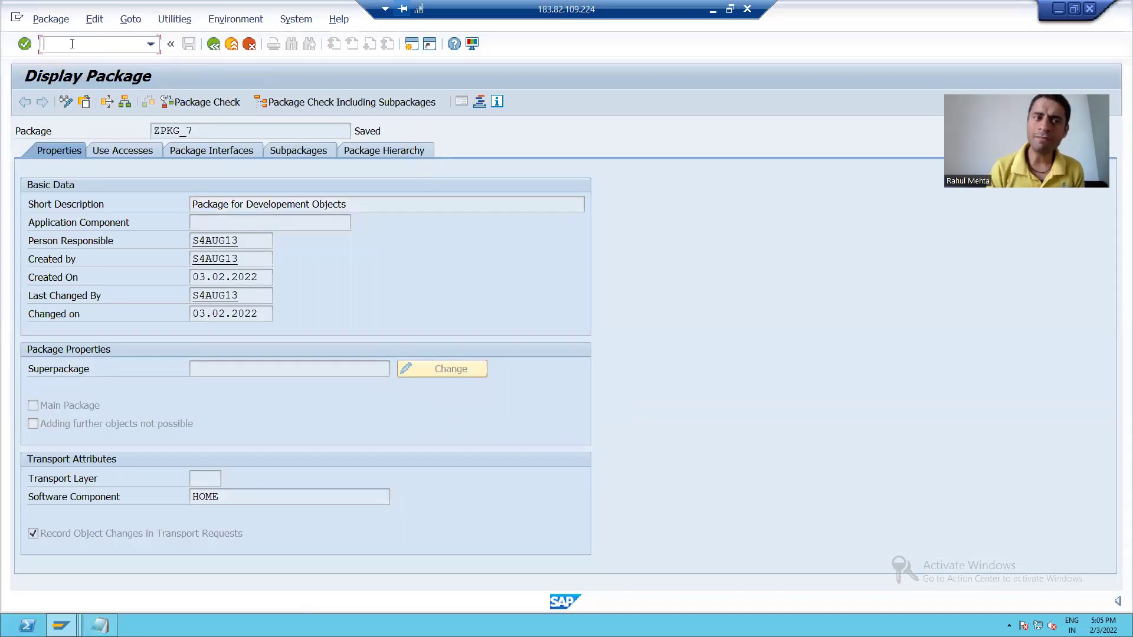
{"action": "type", "text": "/nse80"}
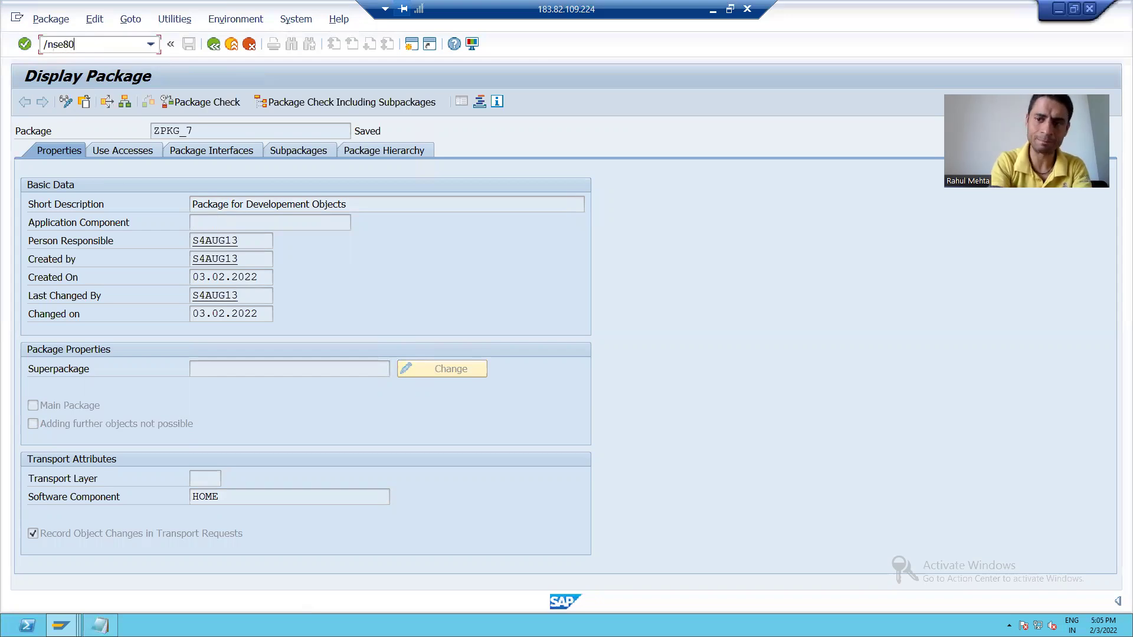
{"action": "key", "text": "Return"}
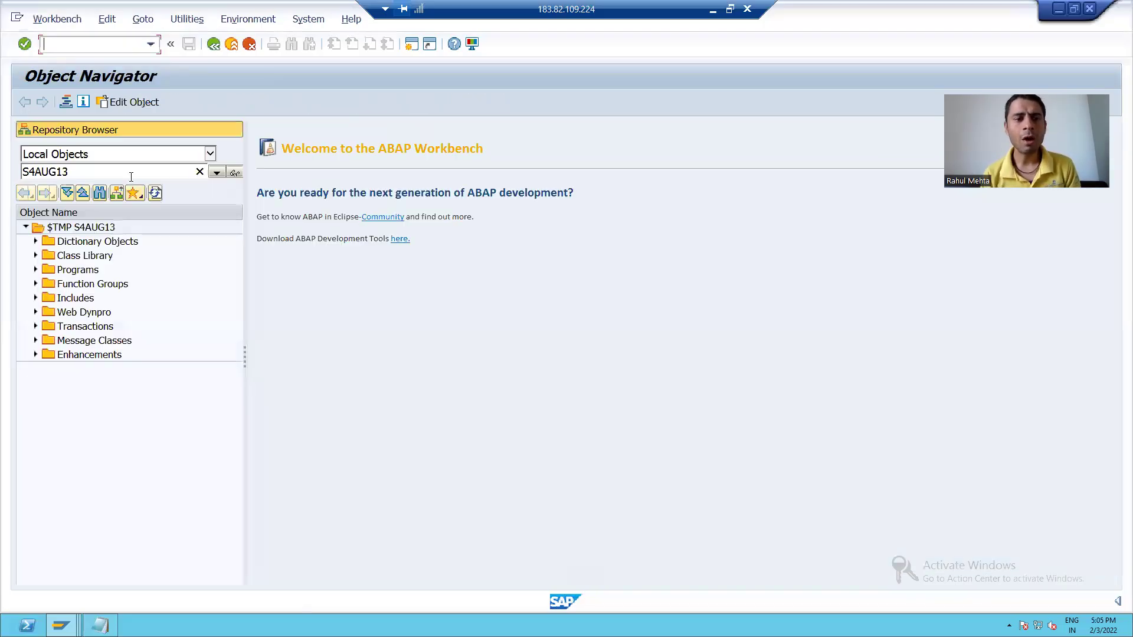
Browse the repository by Package ZPKG_7 and expand its node in the object tree
{"action": "left_click", "coordinate": [209, 154]}
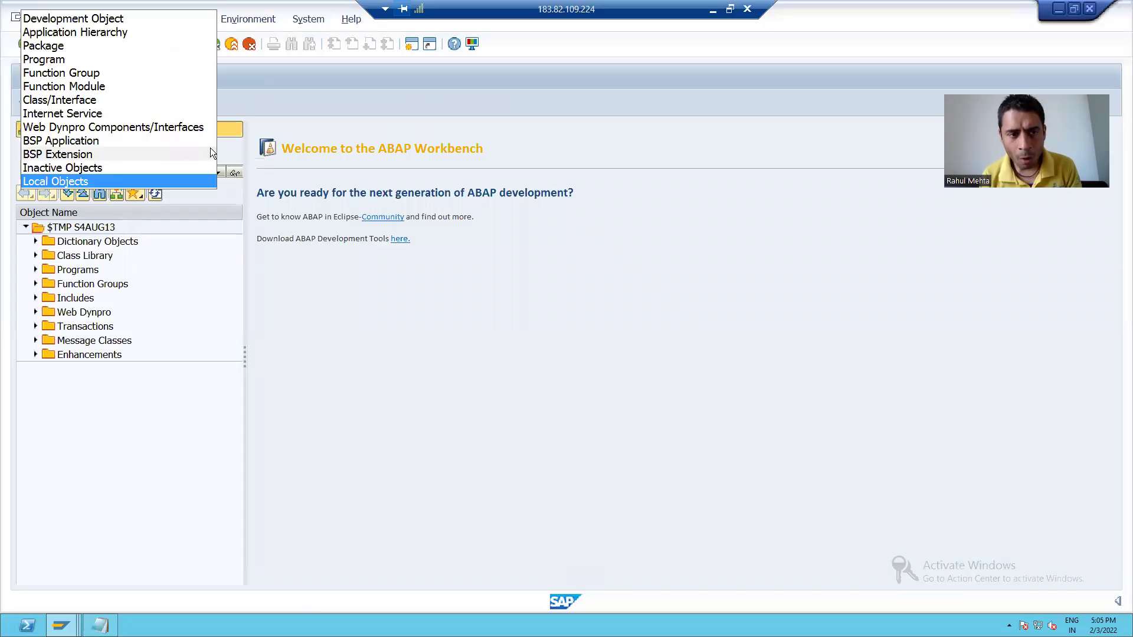
{"action": "left_click", "coordinate": [62, 50]}
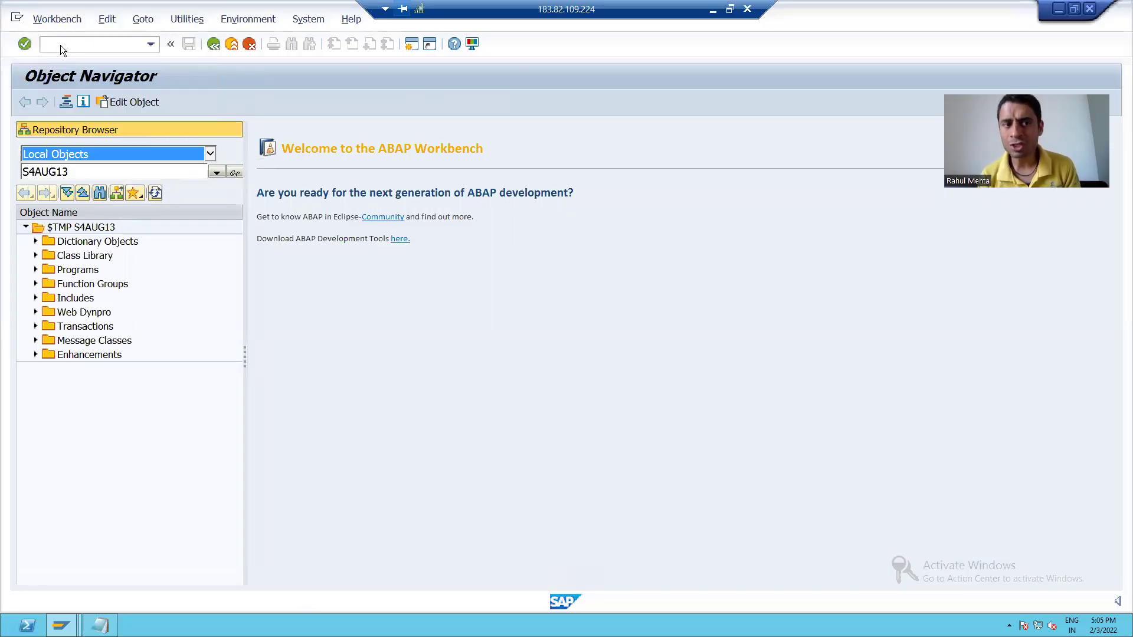
{"action": "key", "text": "BackSpace"}
{"action": "key", "text": "BackSpace"}
{"action": "key", "text": "BackSpace"}
{"action": "key", "text": "BackSpace"}
{"action": "key", "text": "BackSpace"}
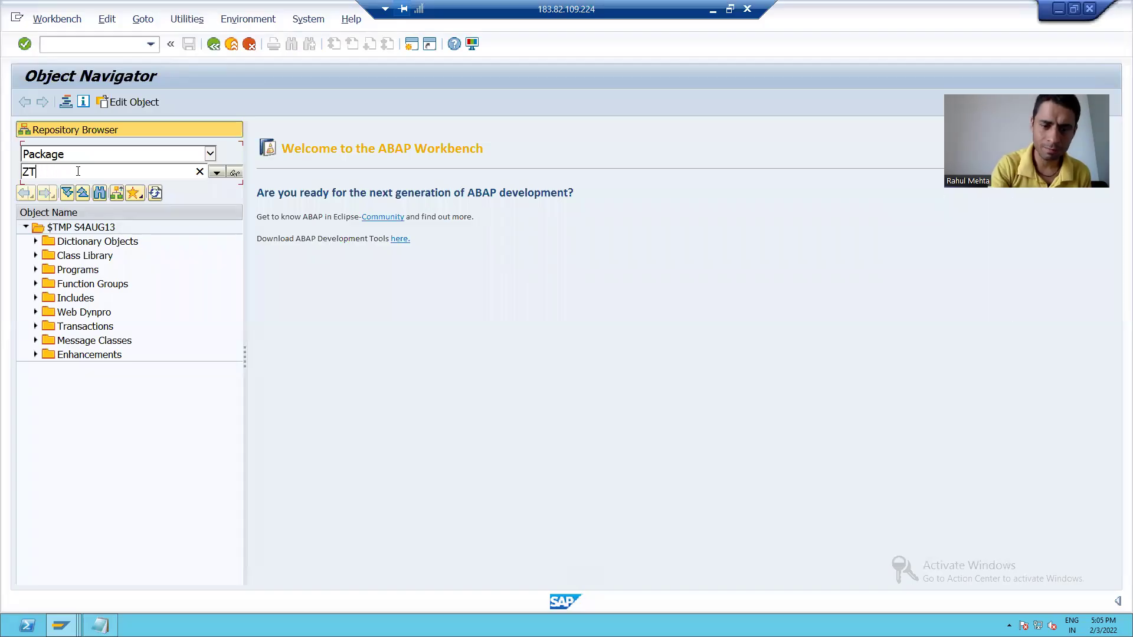
{"action": "key", "text": "BackSpace"}
{"action": "type", "text": "pk"}
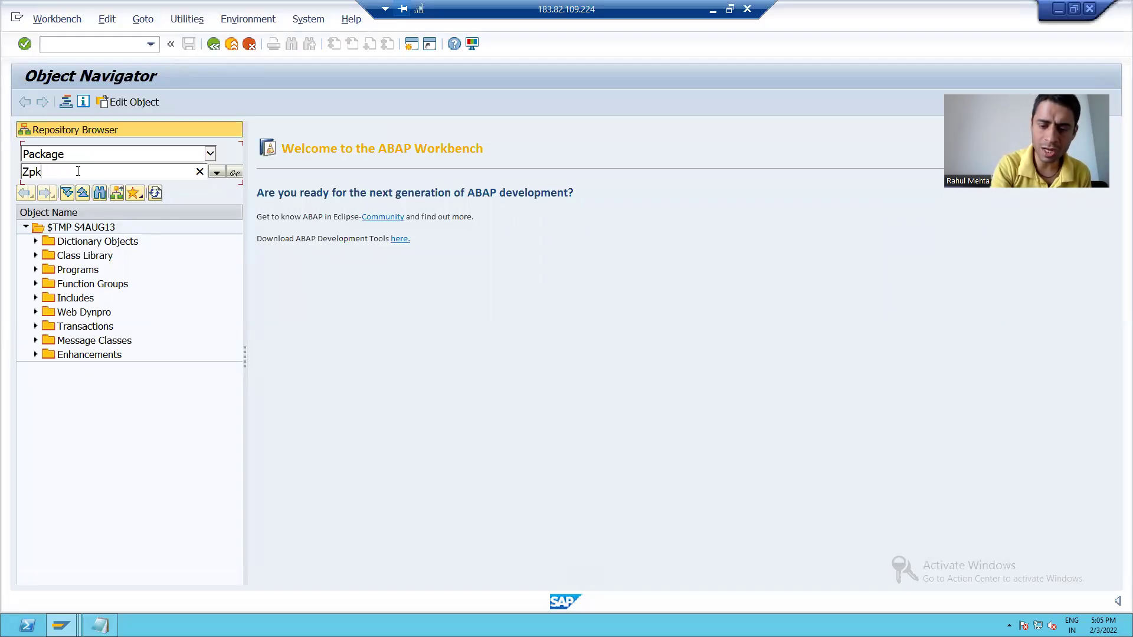
{"action": "type", "text": "g_7"}
{"action": "key", "text": "Return"}
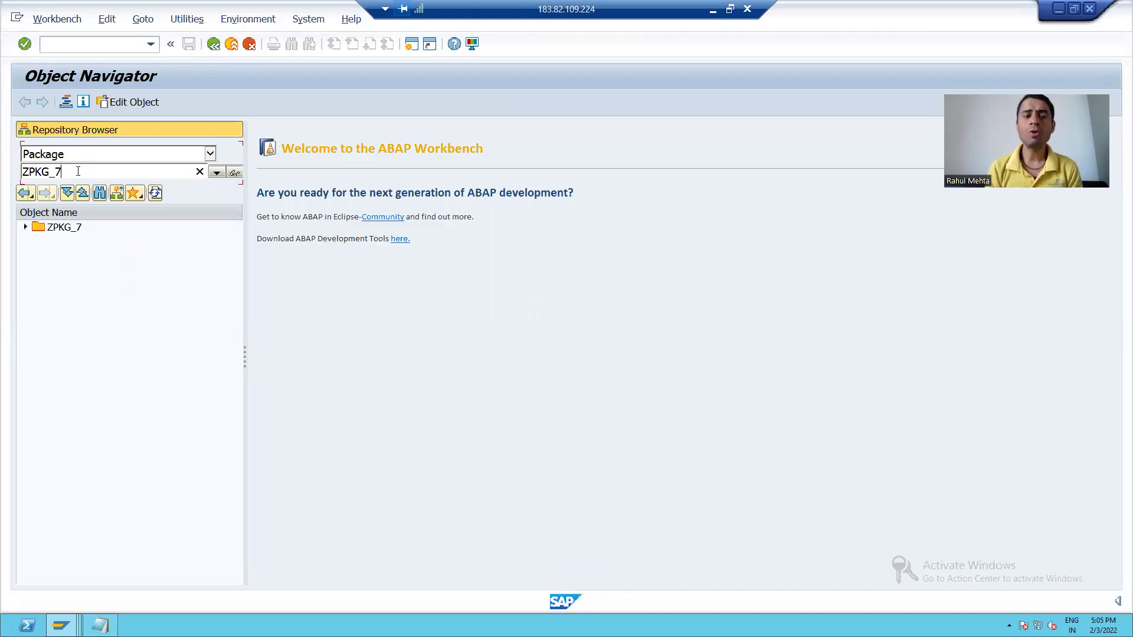
{"action": "left_click", "coordinate": [23, 228]}
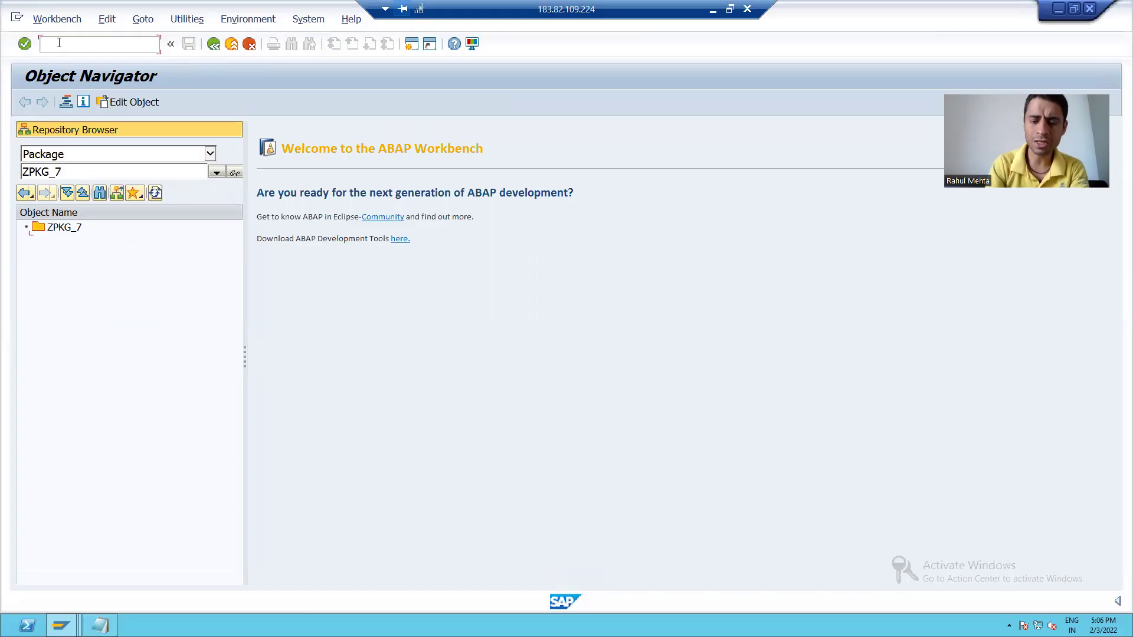
In SE11, change ZTEST_27 to ZTEST_28 and create it with description 'Test', delivery class A
{"action": "type", "text": "/ose"}
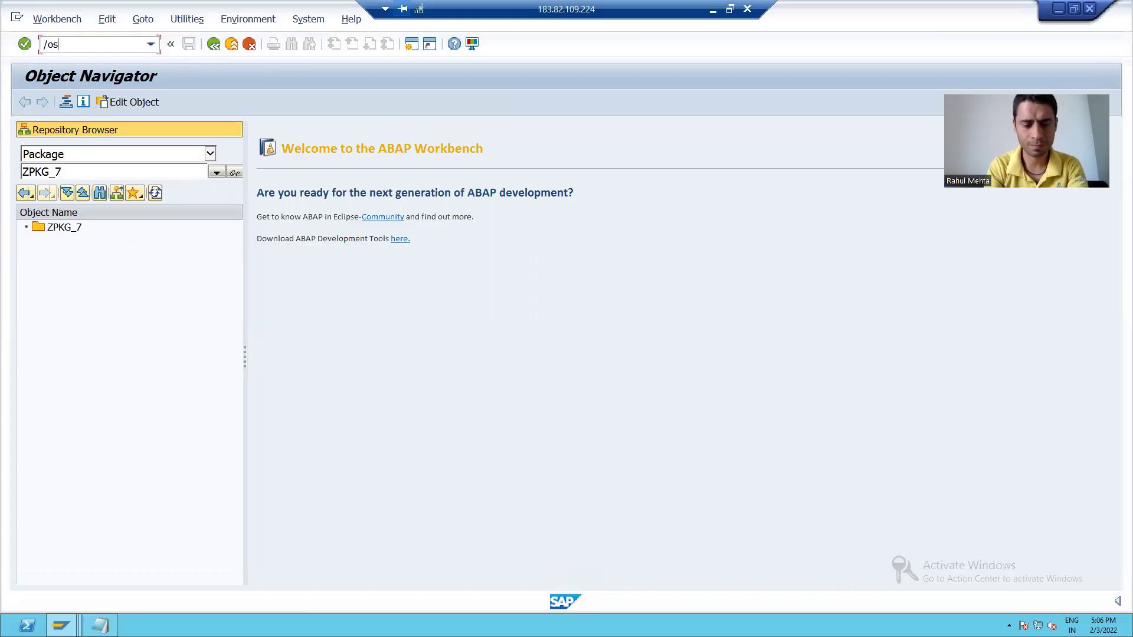
{"action": "type", "text": "11"}
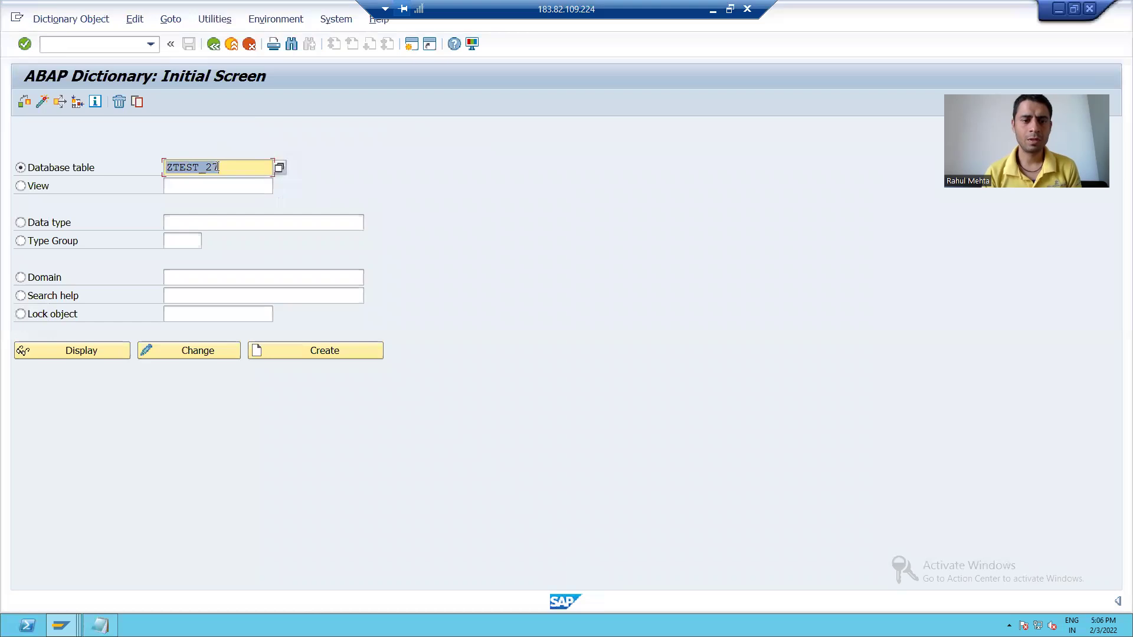
{"action": "left_click", "coordinate": [218, 168]}
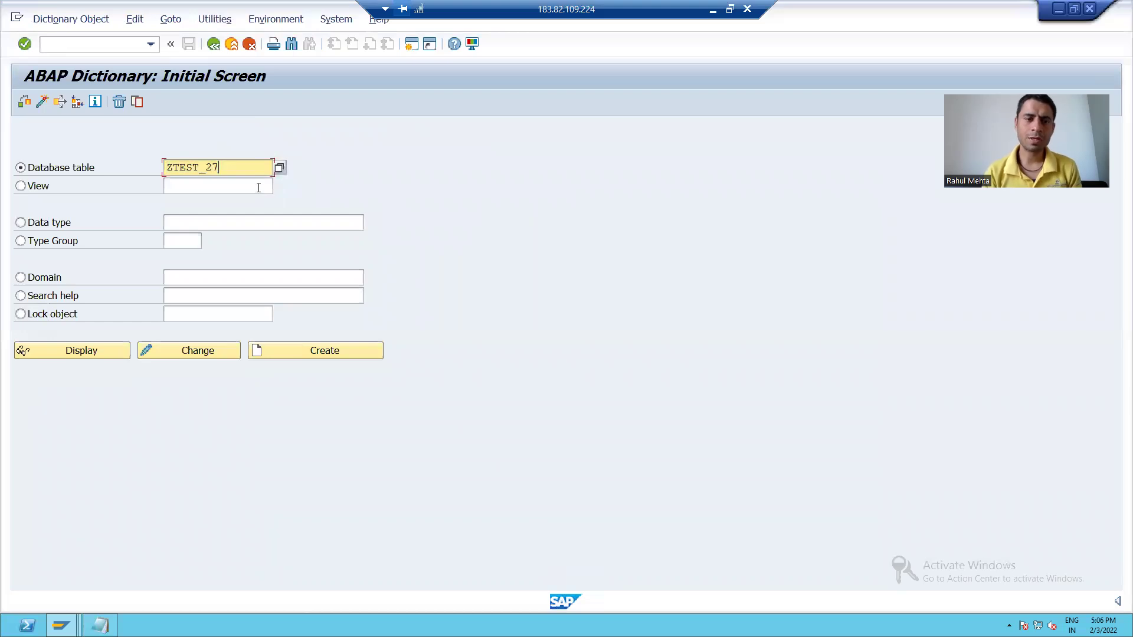
{"action": "key", "text": "BackSpace"}
{"action": "type", "text": "8"}
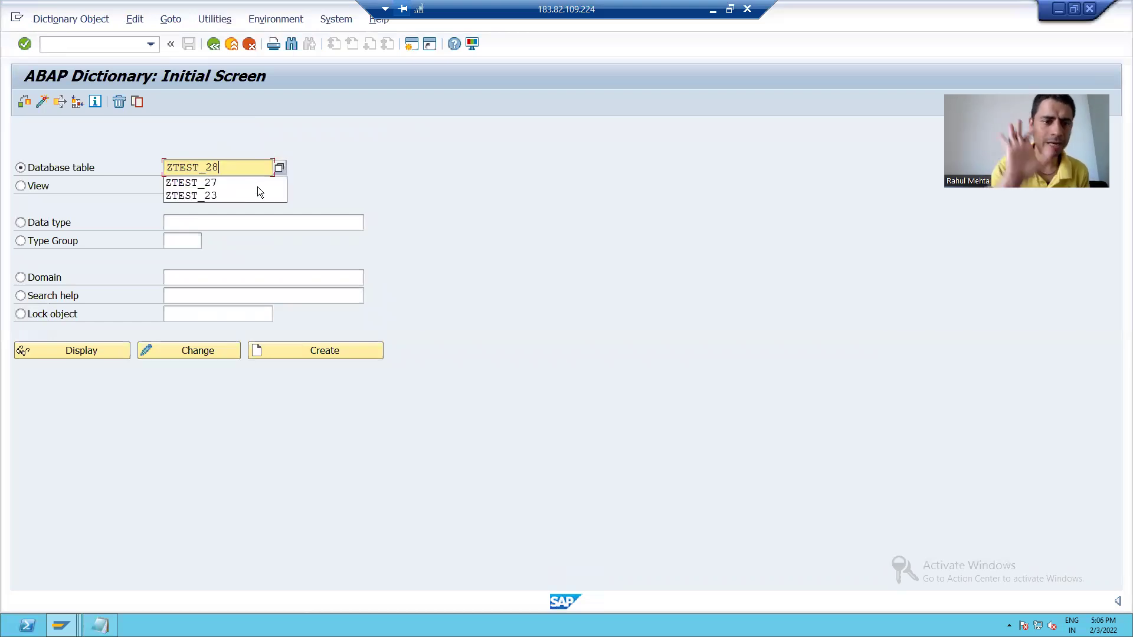
{"action": "left_click", "coordinate": [302, 351]}
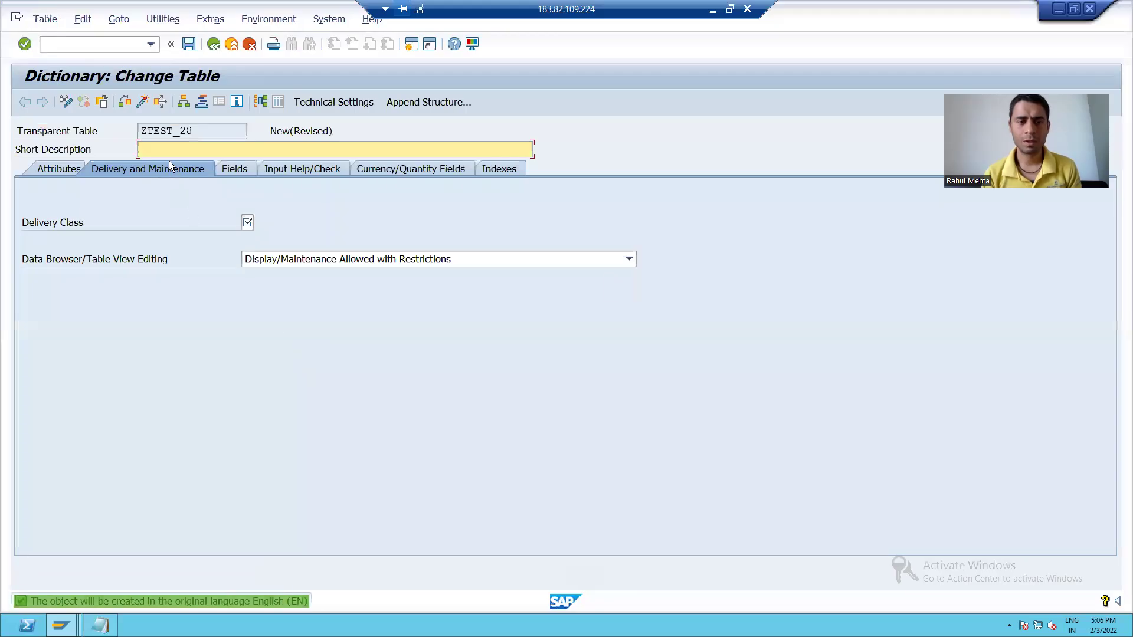
{"action": "type", "text": "T"}
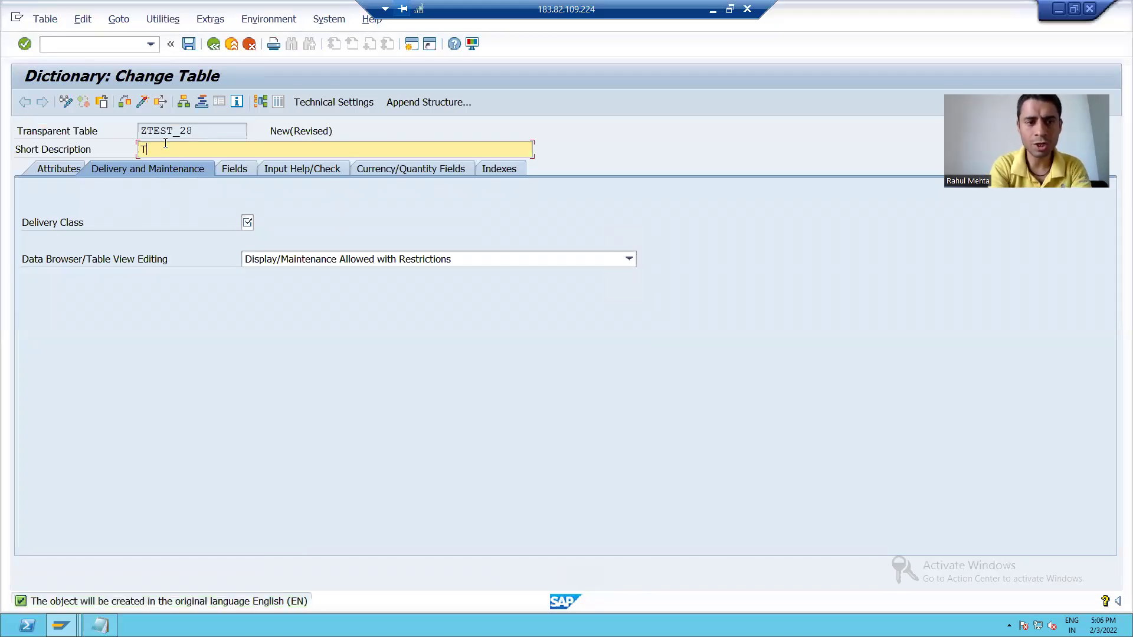
{"action": "type", "text": "est"}
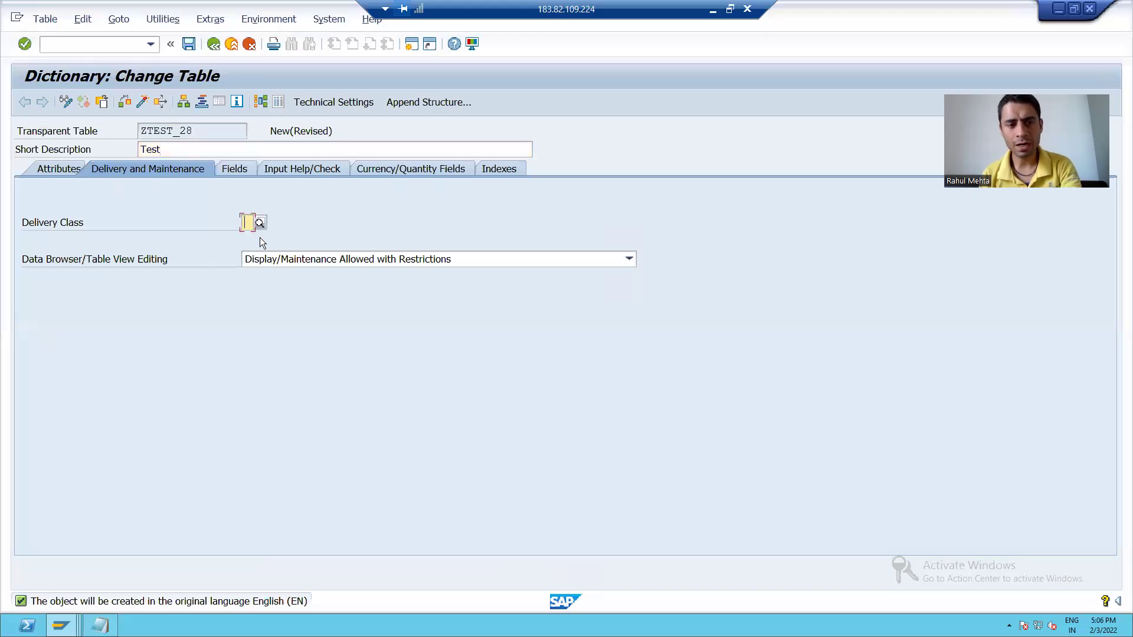
{"action": "type", "text": "A"}
{"action": "key", "text": "Return"}
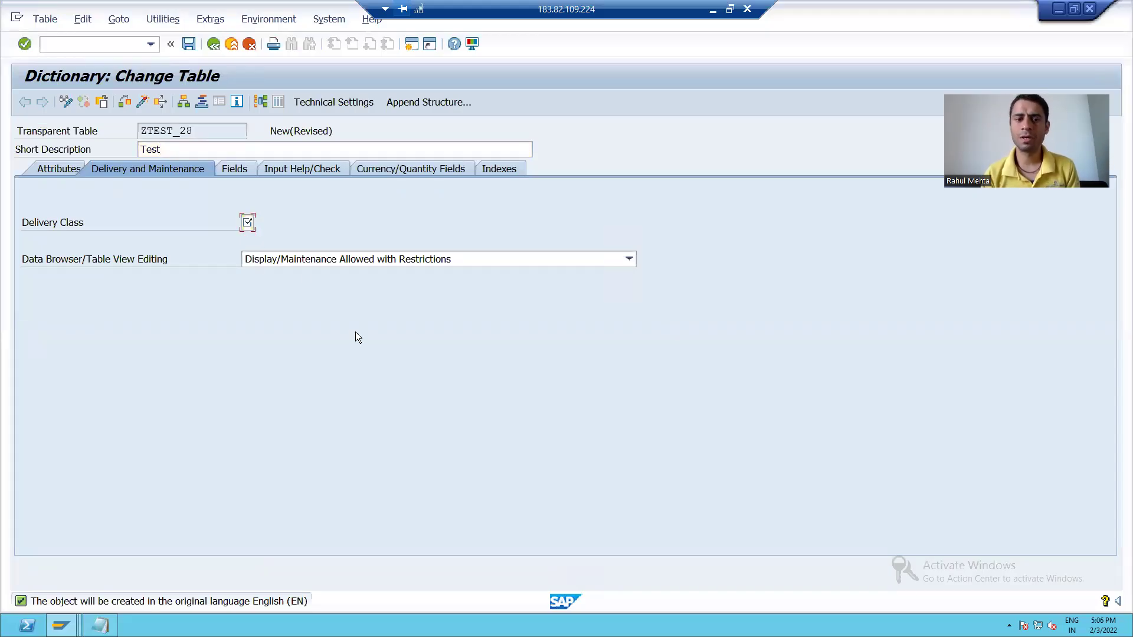
Save table ZTEST_28, changing its object directory package from $TMP to ZPKG_7
{"action": "left_click", "coordinate": [187, 45]}
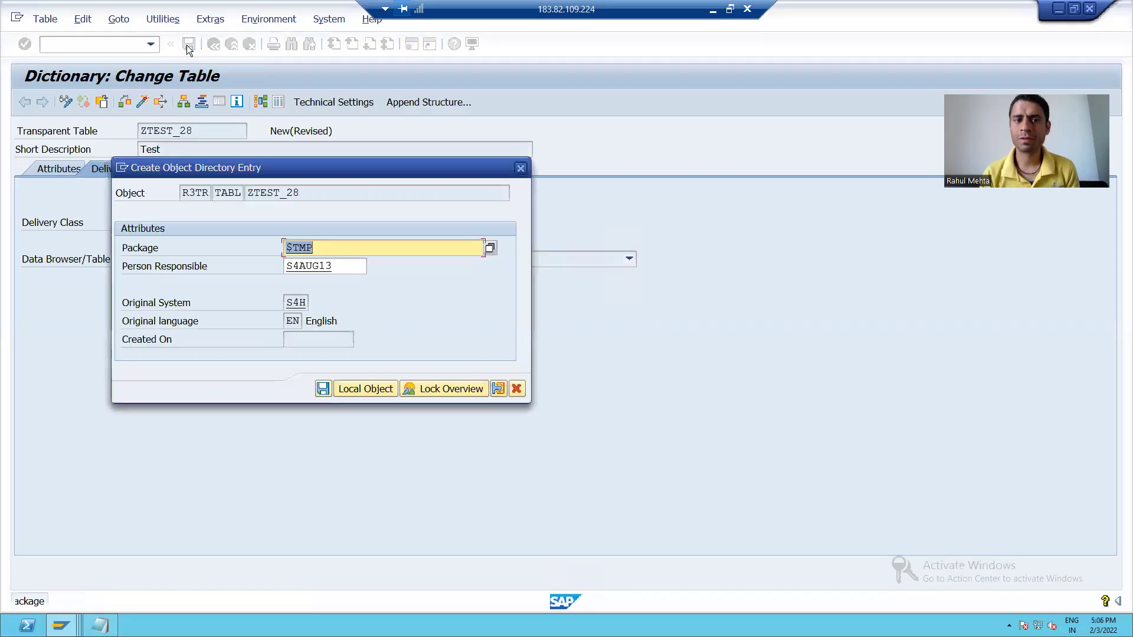
{"action": "left_click_drag", "start_coordinate": [264, 171], "coordinate": [315, 149]}
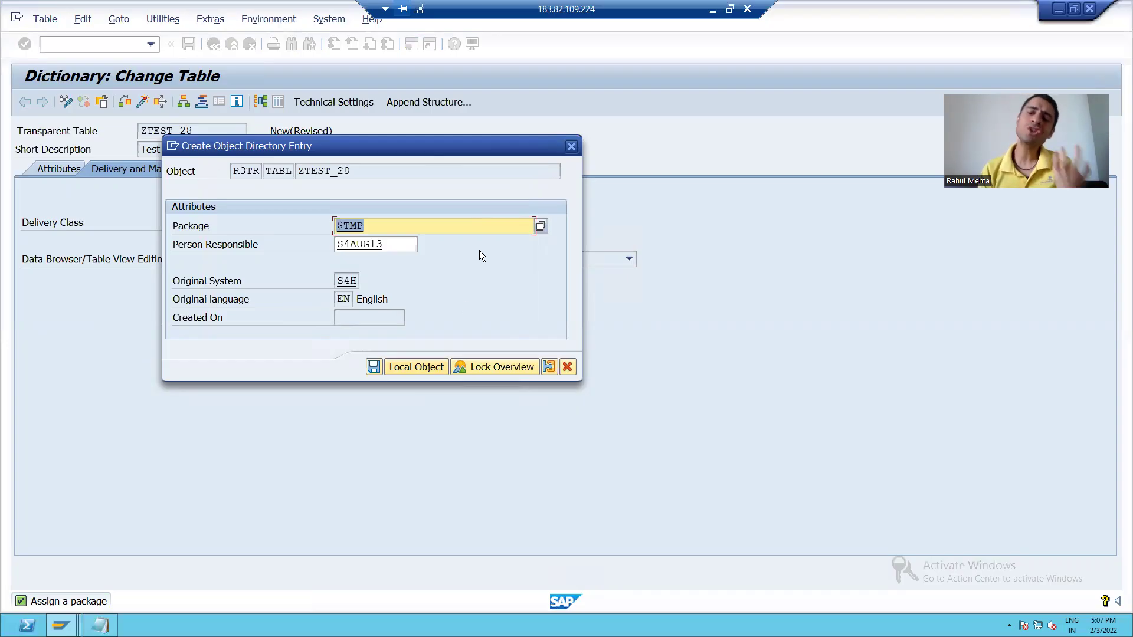
{"action": "key", "text": "BackSpace"}
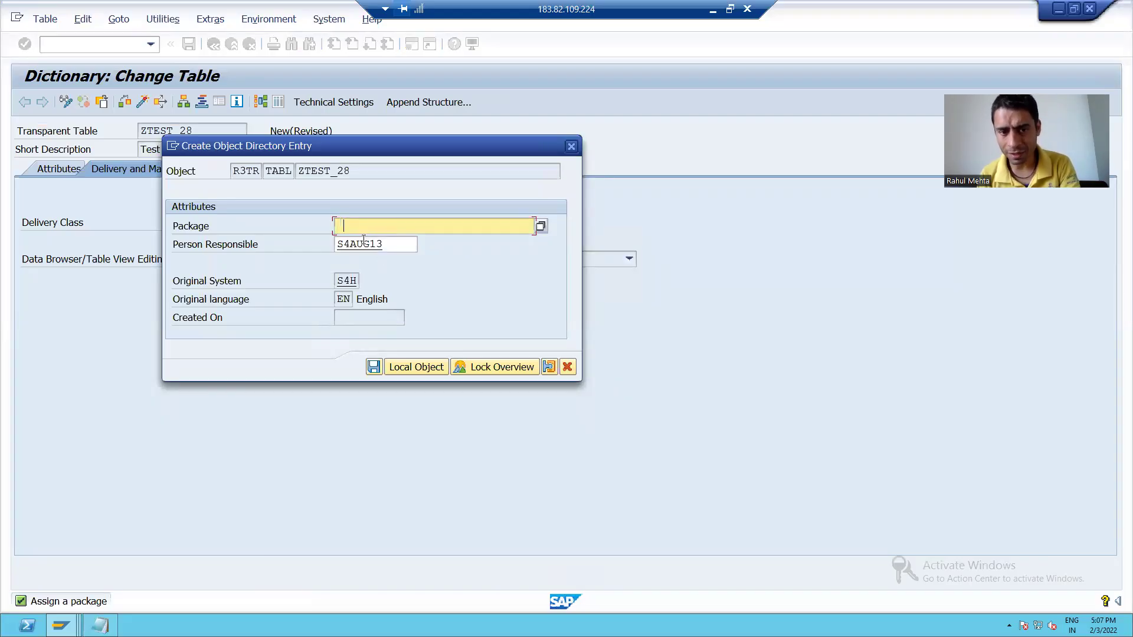
{"action": "left_click", "coordinate": [375, 239]}
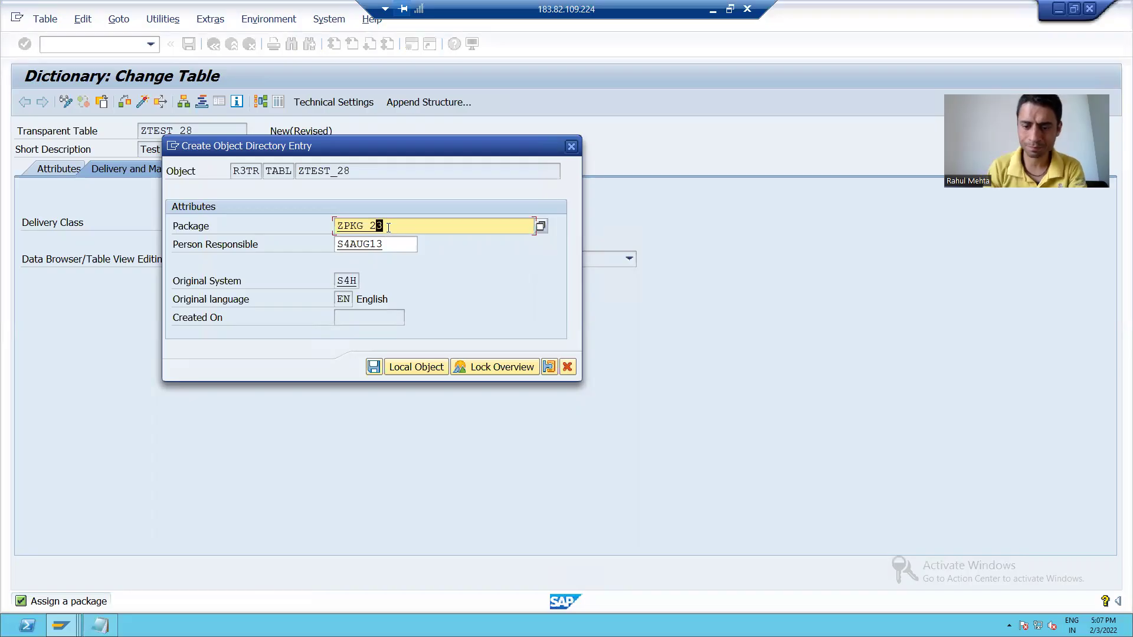
{"action": "key", "text": "BackSpace"}
{"action": "key", "text": "BackSpace"}
{"action": "type", "text": "7"}
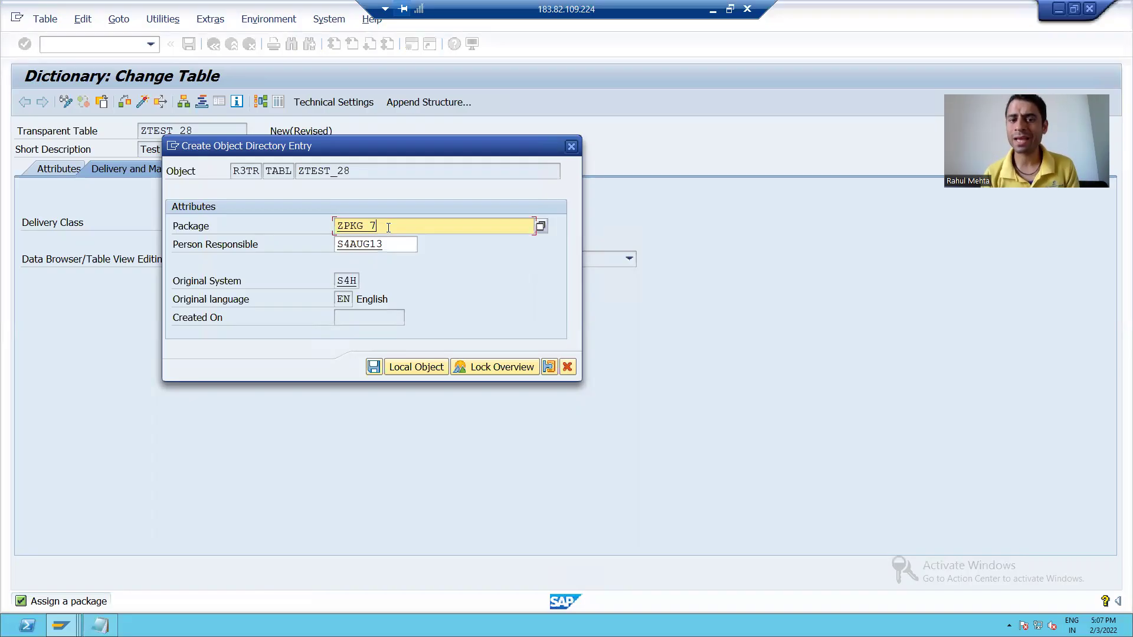
{"action": "left_click", "coordinate": [372, 367]}
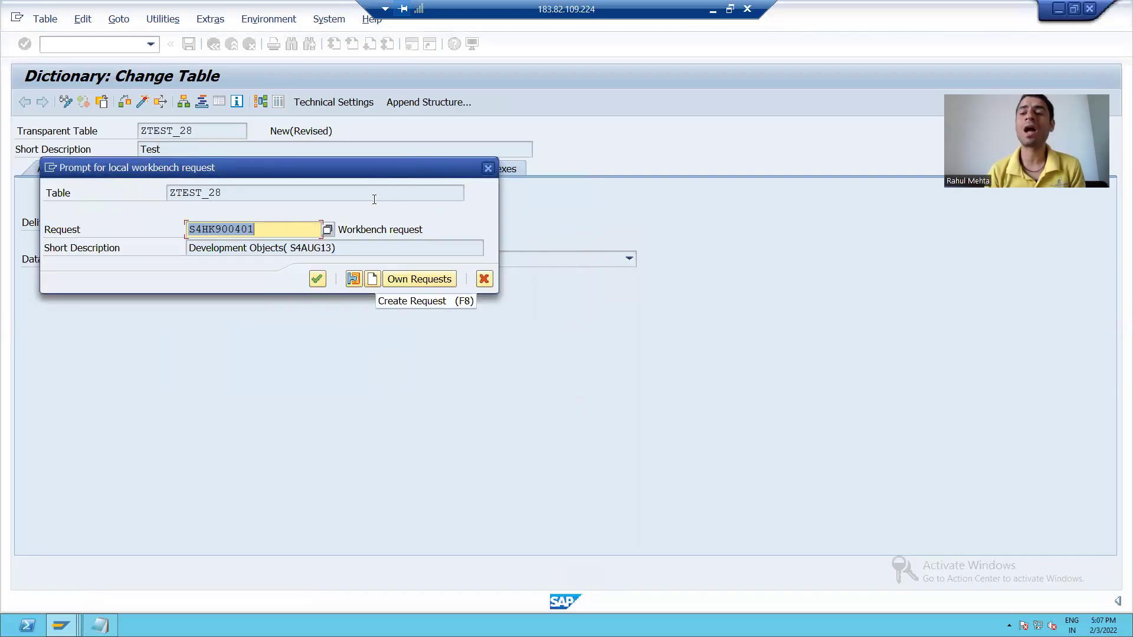
Choose workbench request S4HK900401 from Own Requests and confirm it for table ZTEST_28
{"action": "left_click", "coordinate": [409, 285]}
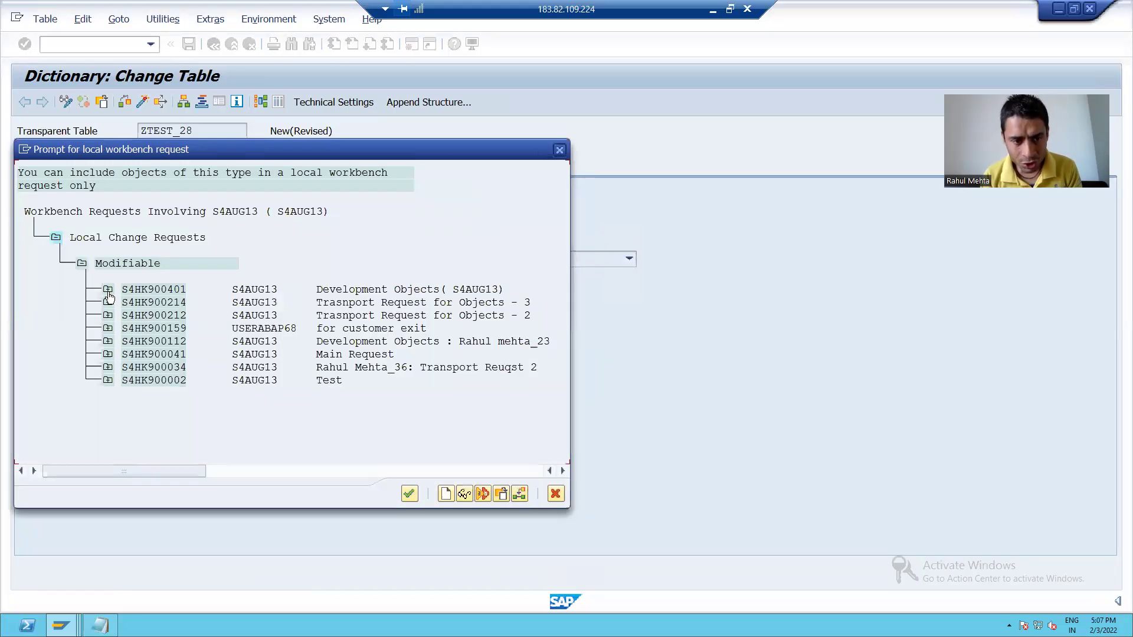
{"action": "left_click", "coordinate": [108, 290]}
{"action": "left_click", "coordinate": [134, 316]}
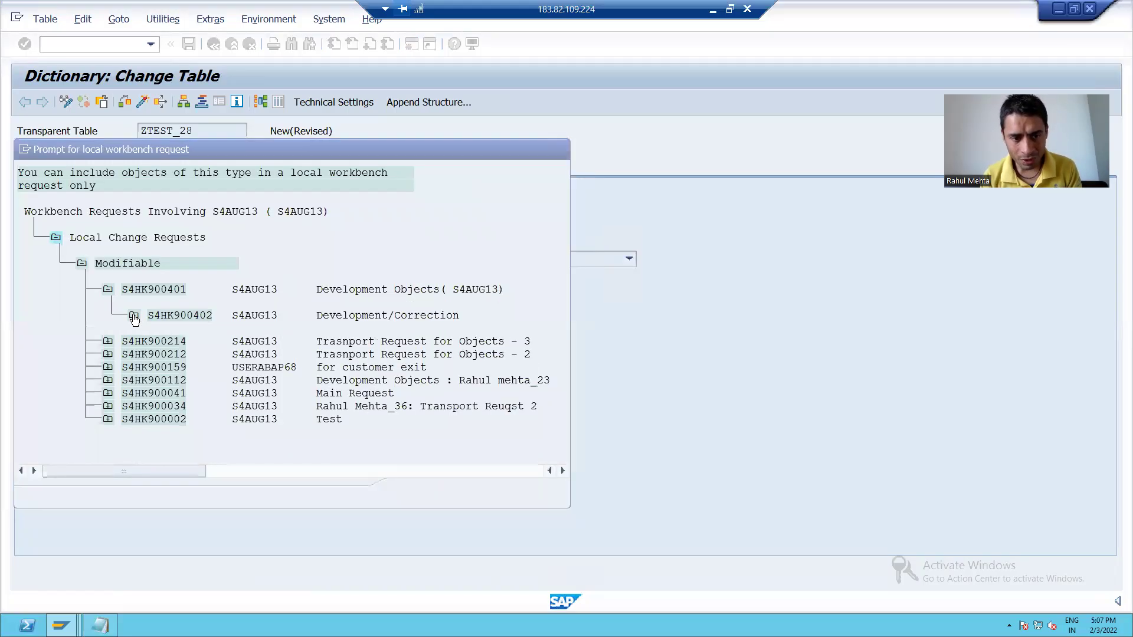
{"action": "double_click", "coordinate": [191, 313]}
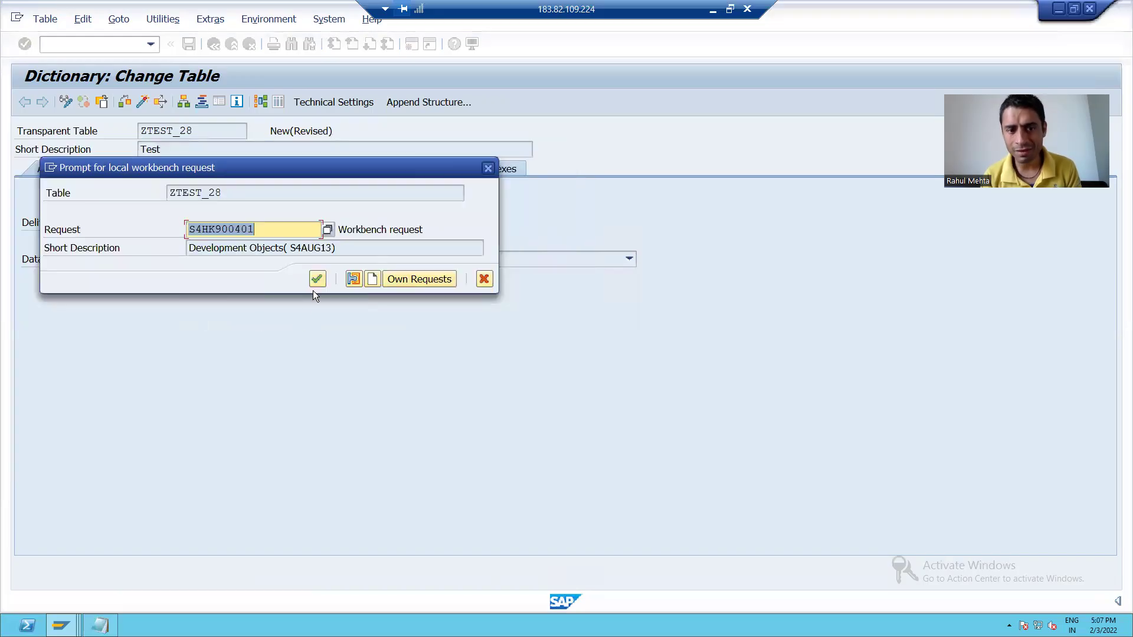
{"action": "left_click", "coordinate": [315, 279]}
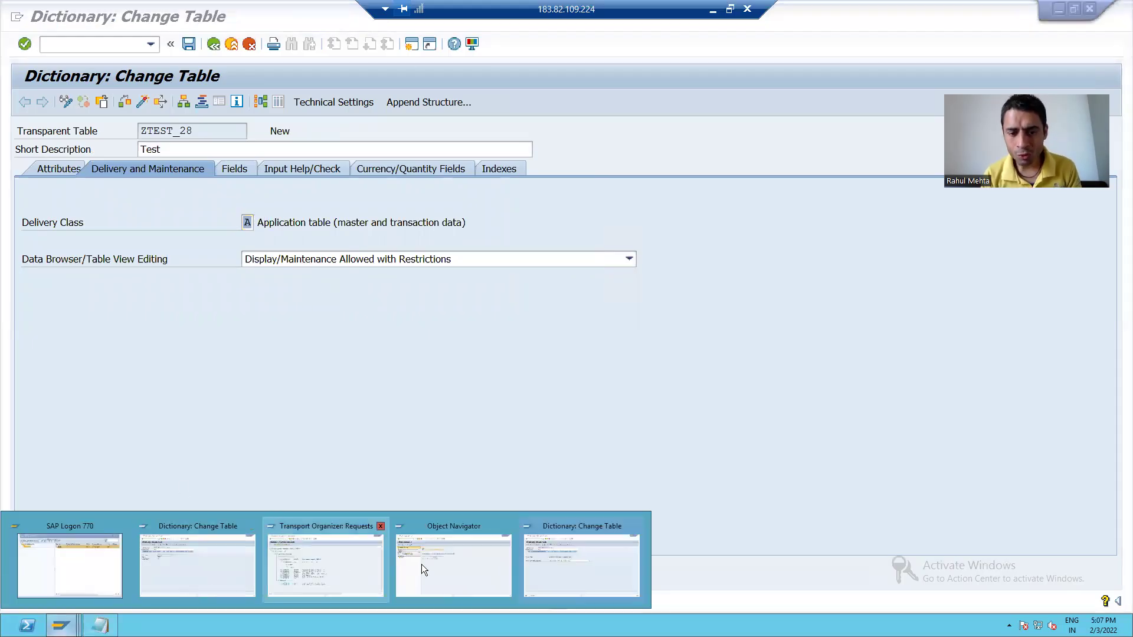
Expand ZPKG_7 > Dictionary Objects > Database Tables > ZTEST_28 in SE80, then return to the Transport Organizer
{"action": "left_click", "coordinate": [444, 563]}
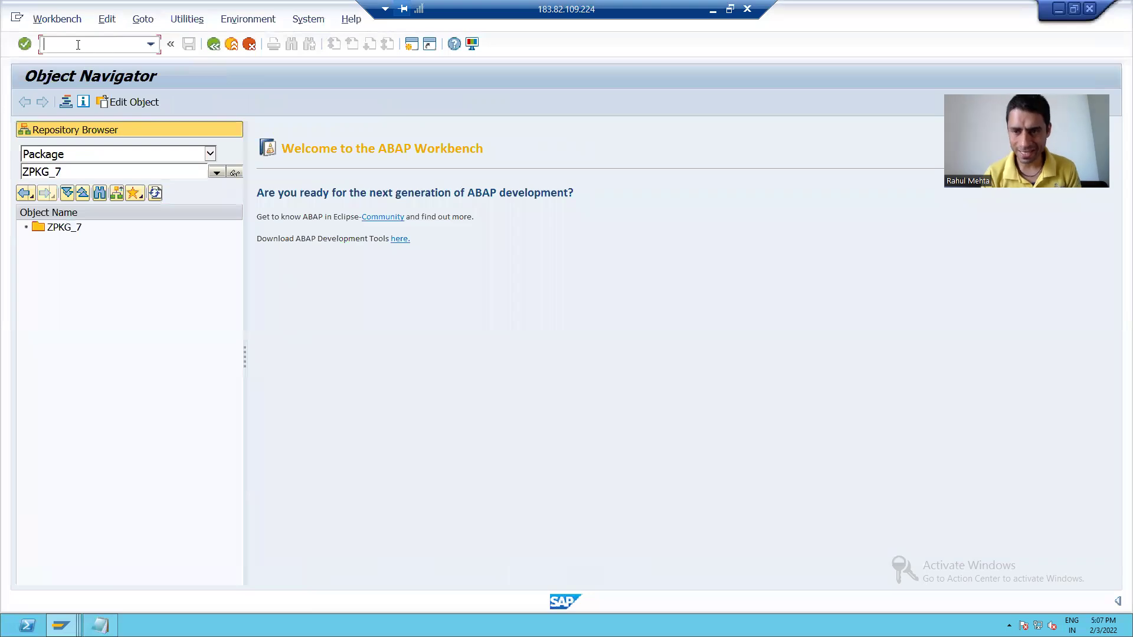
{"action": "type", "text": "/nse80"}
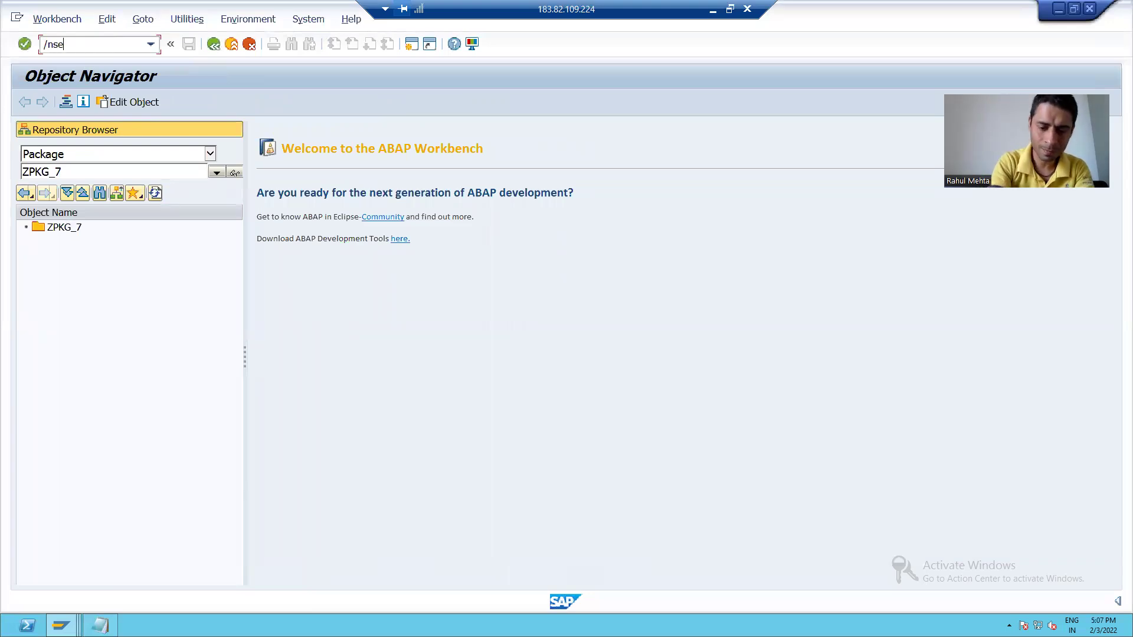
{"action": "key", "text": "Return"}
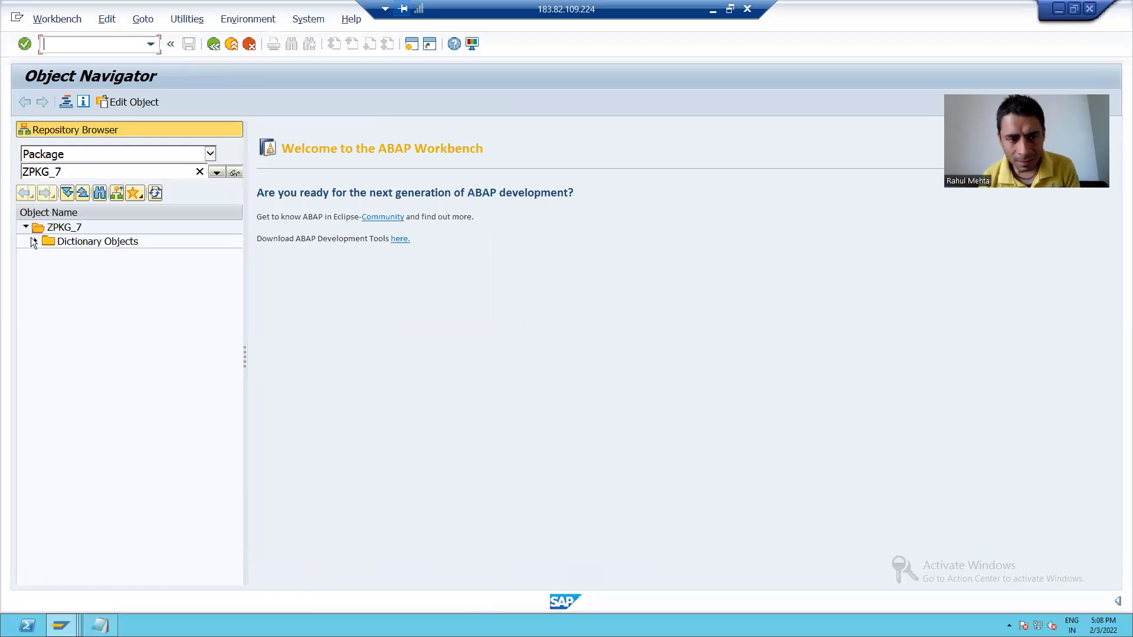
{"action": "left_click", "coordinate": [34, 242]}
{"action": "left_click", "coordinate": [45, 255]}
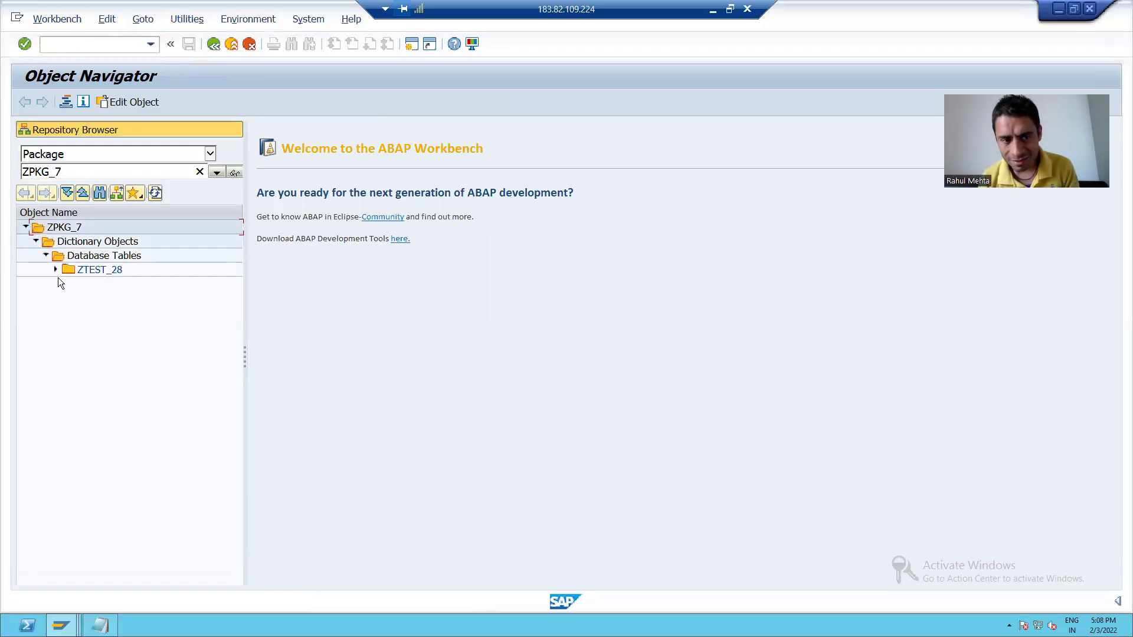
{"action": "left_click", "coordinate": [55, 269]}
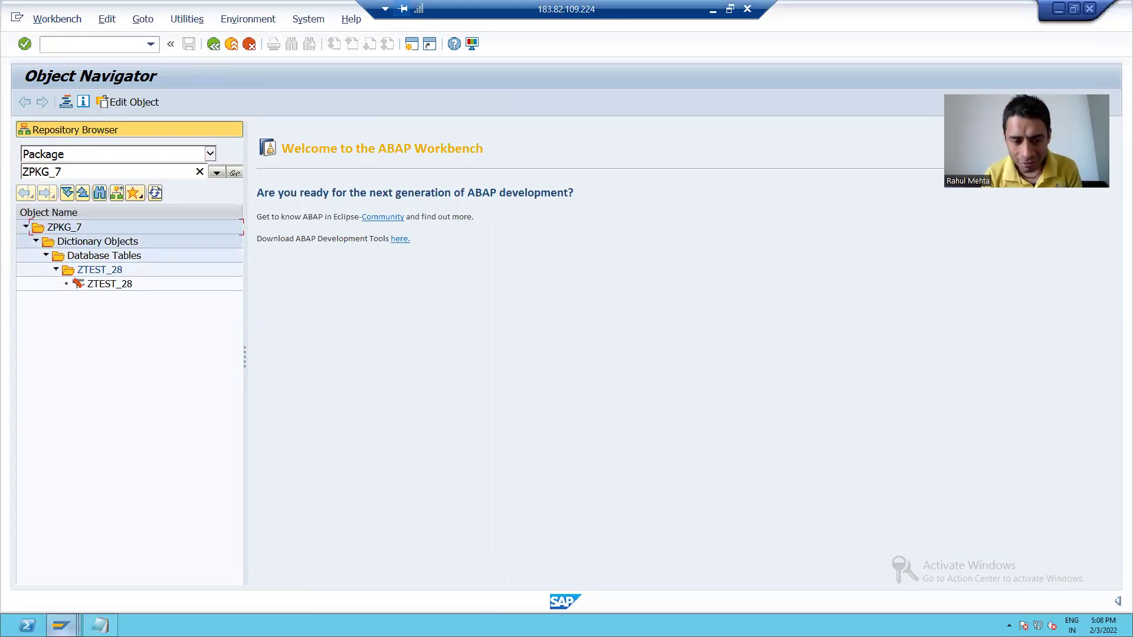
{"action": "left_click", "coordinate": [61, 626]}
{"action": "left_click", "coordinate": [348, 572]}
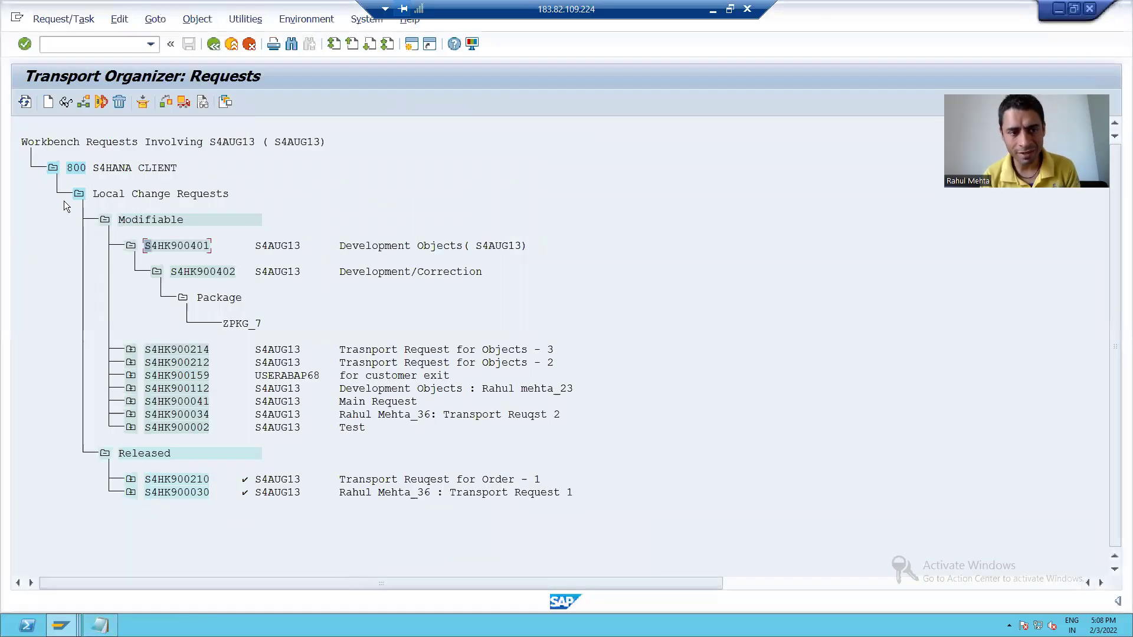
Refresh the request list and expand the Table entry under task S4HK900402 to show ZTEST_28
{"action": "left_click", "coordinate": [24, 104]}
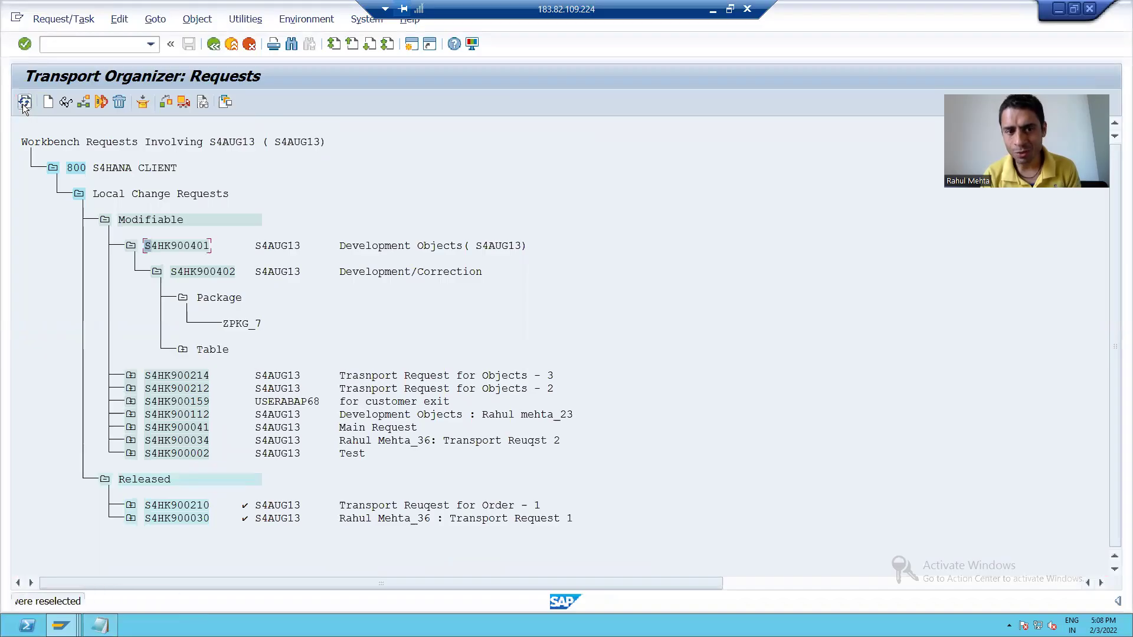
{"action": "left_click", "coordinate": [182, 349]}
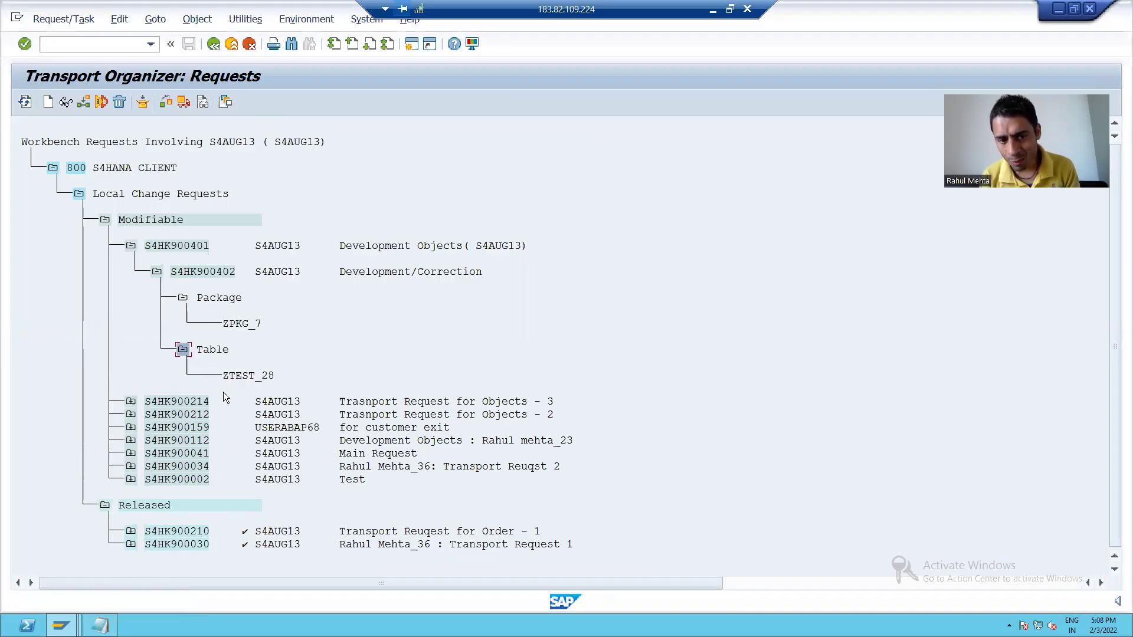